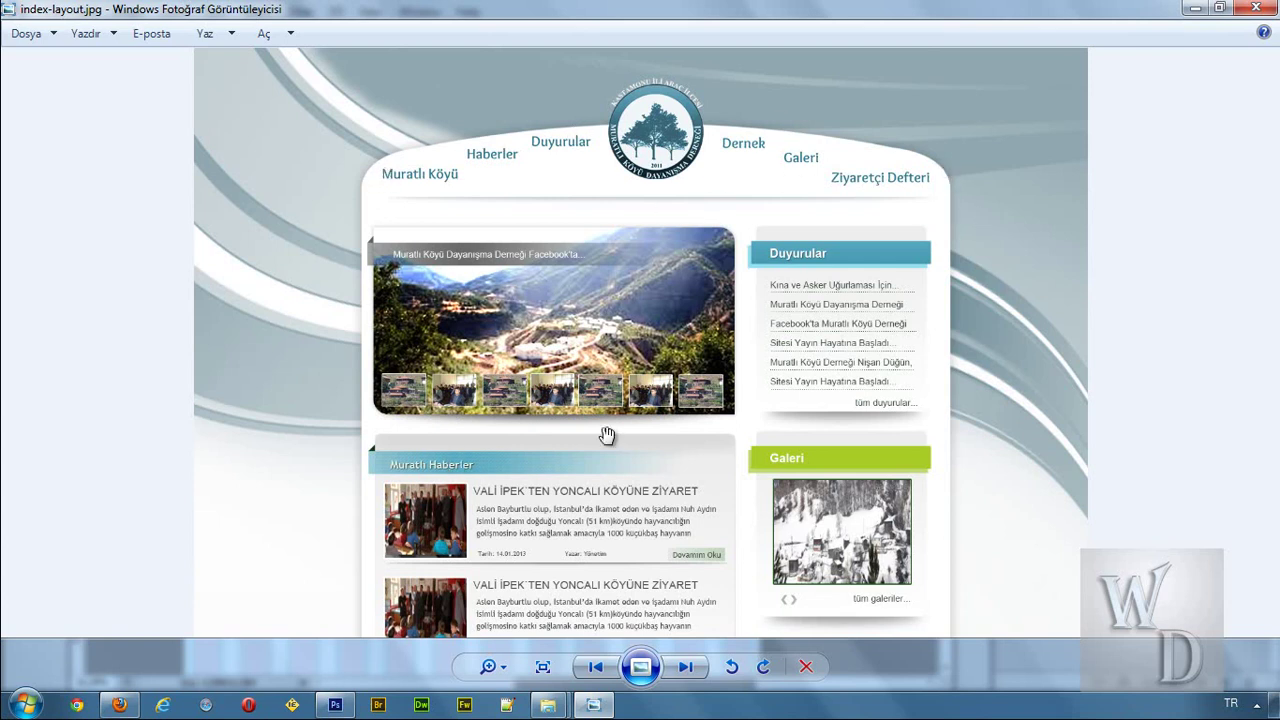
Switch to index-layout.psd in Photoshop and activate the Rounded Rectangle Tool
mouse_move(337, 706)
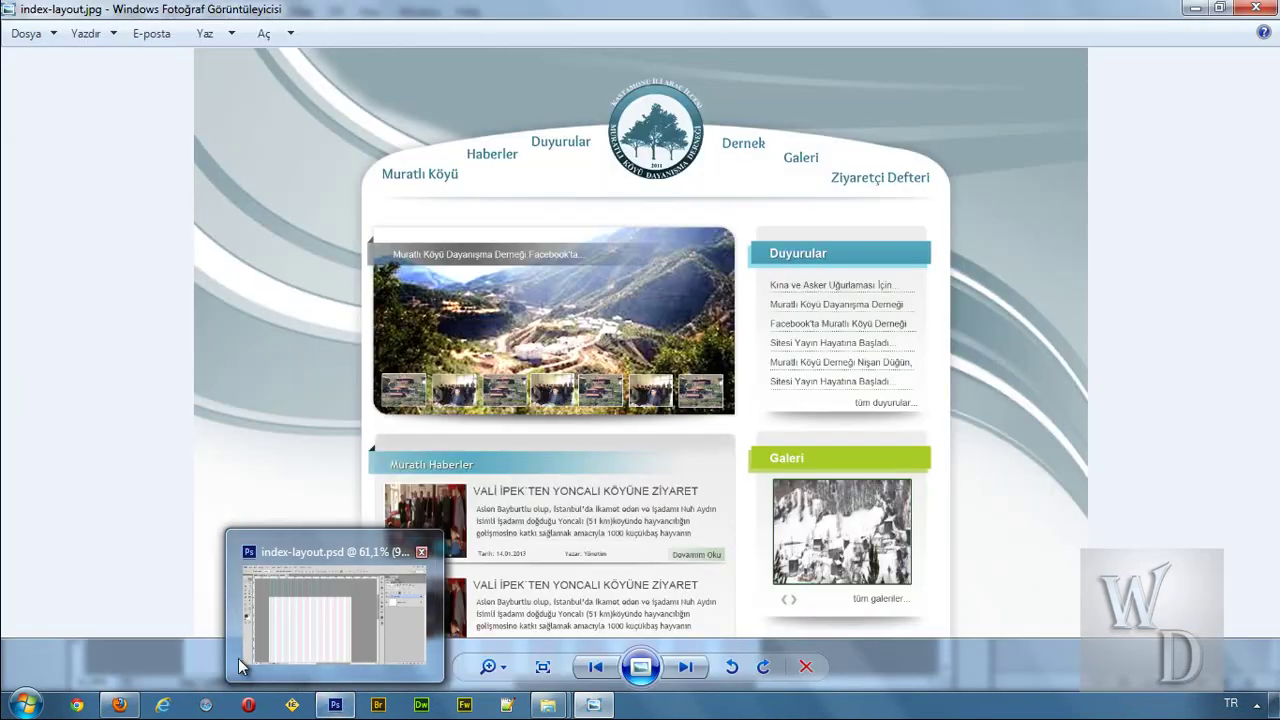
click(340, 629)
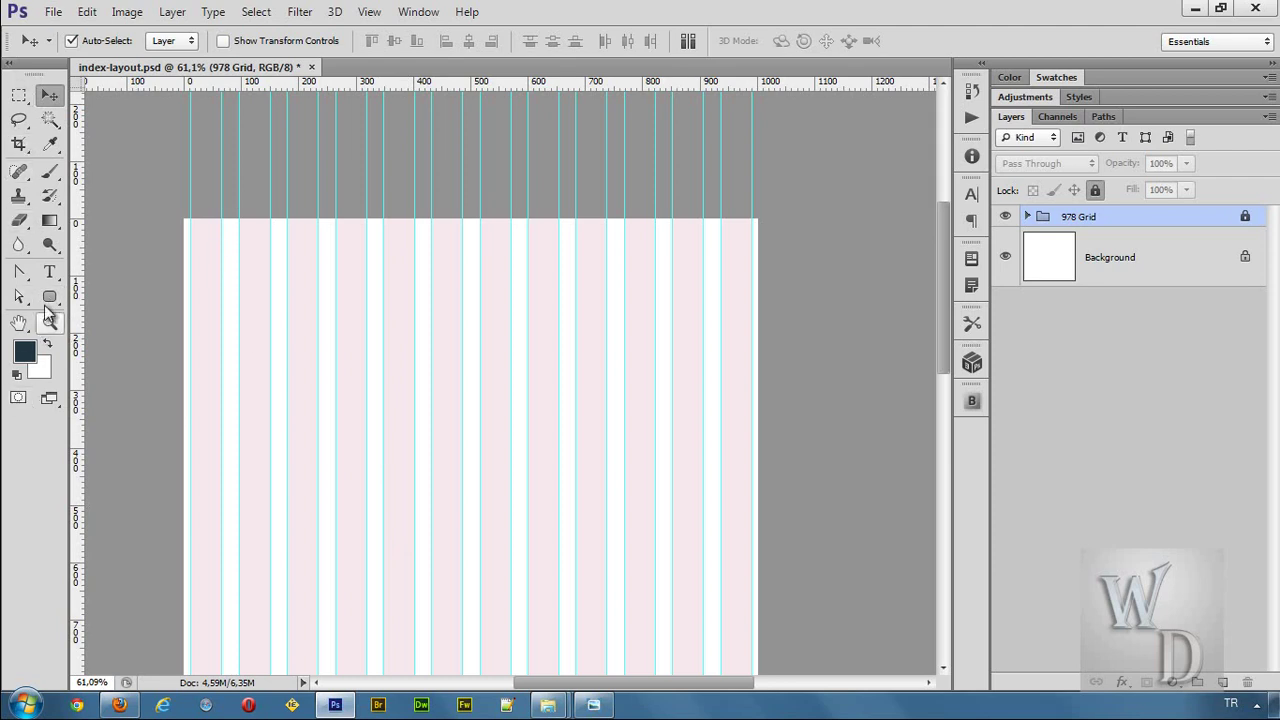
click(418, 11)
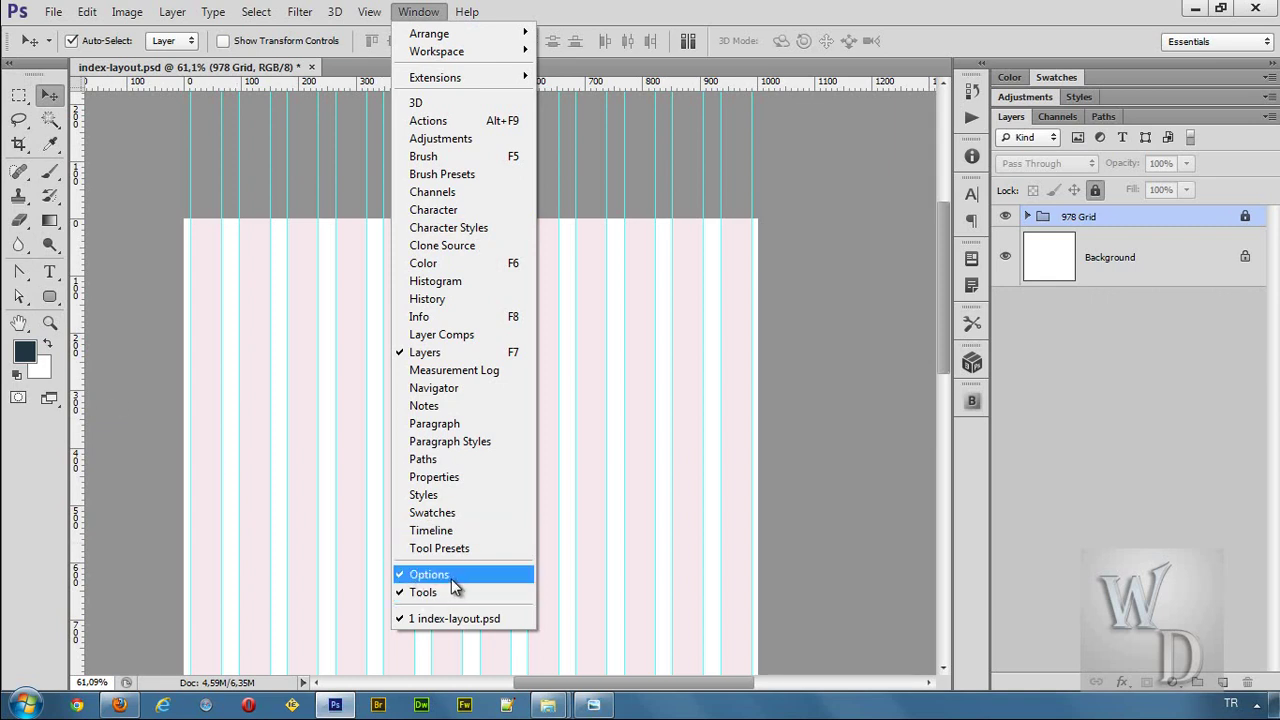
click(663, 46)
click(48, 296)
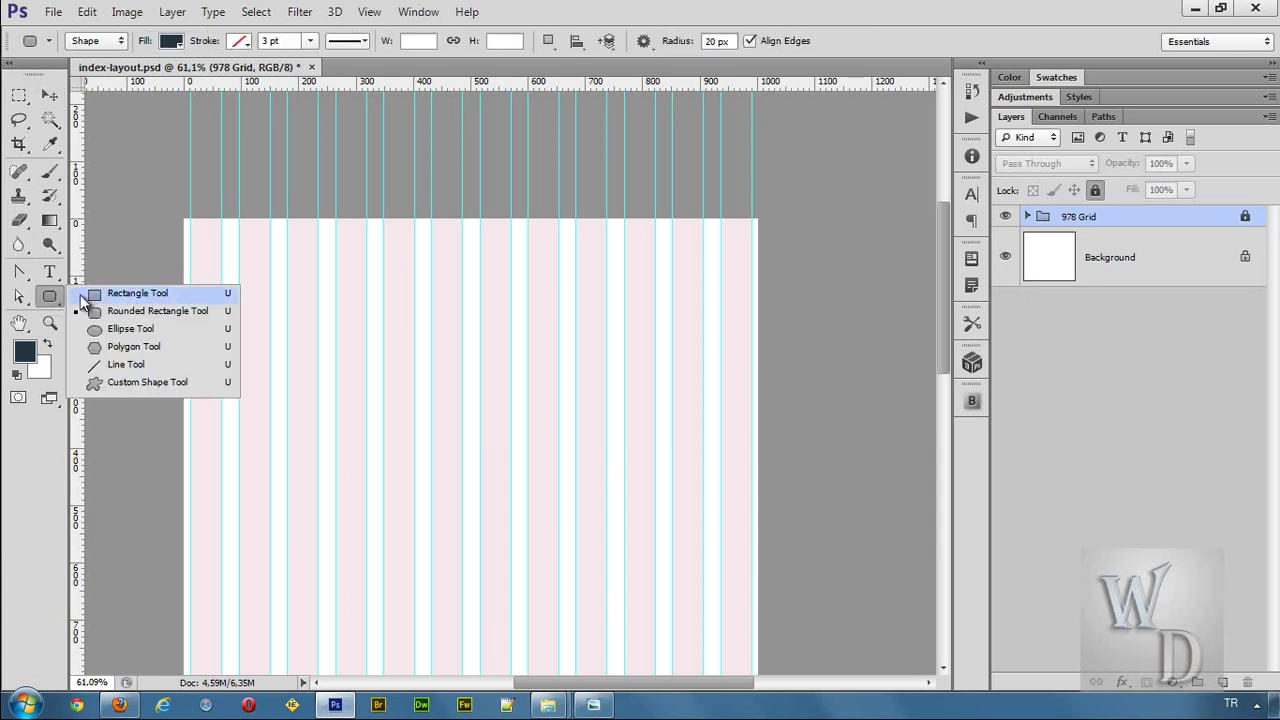
click(140, 293)
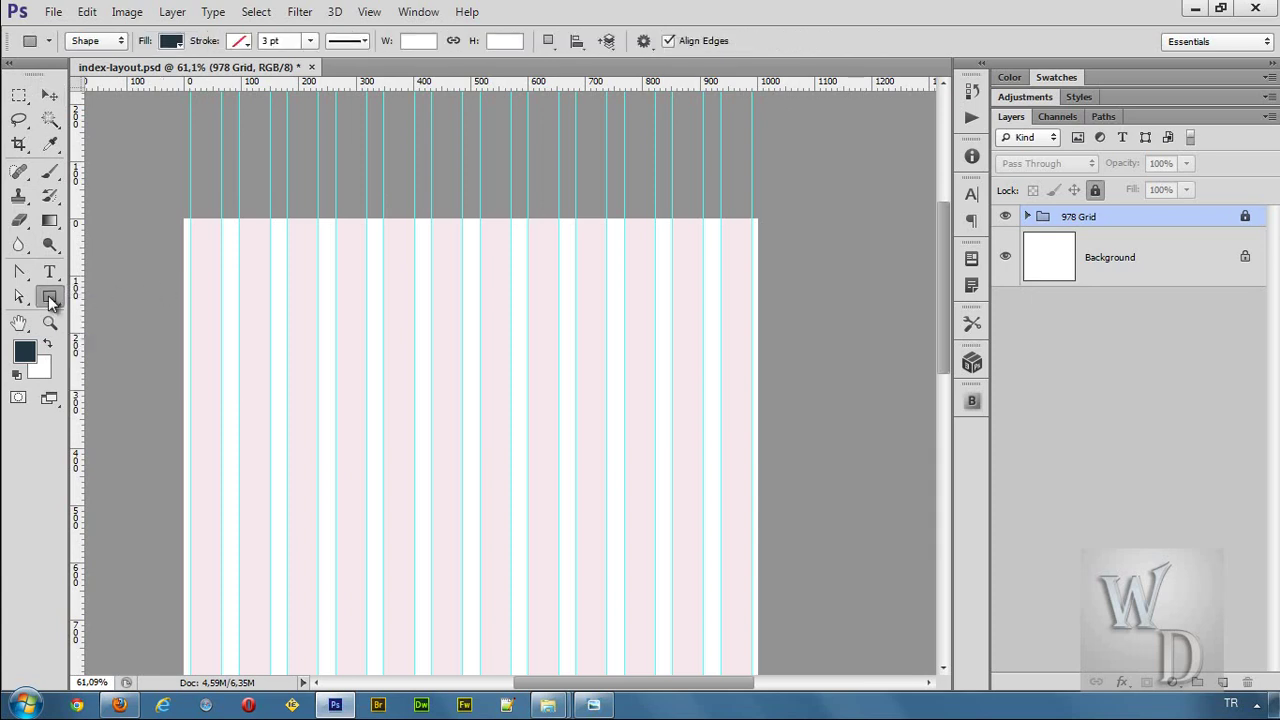
click(48, 296)
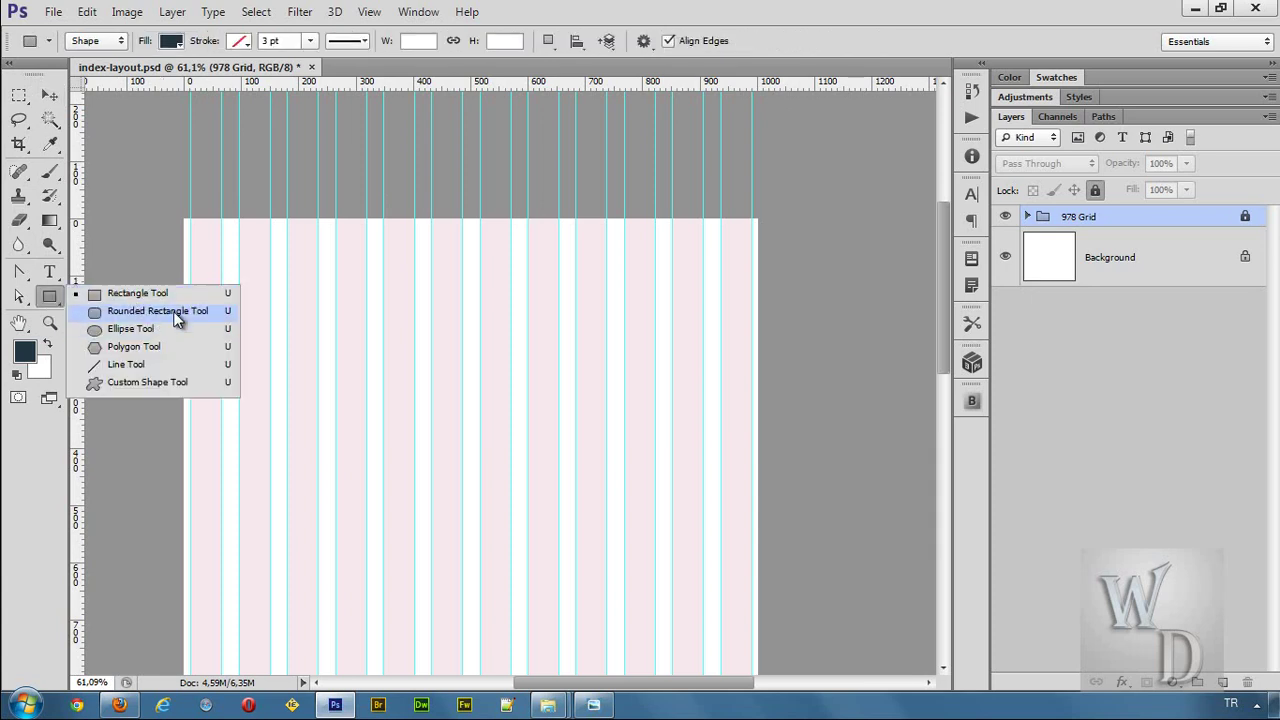
click(176, 312)
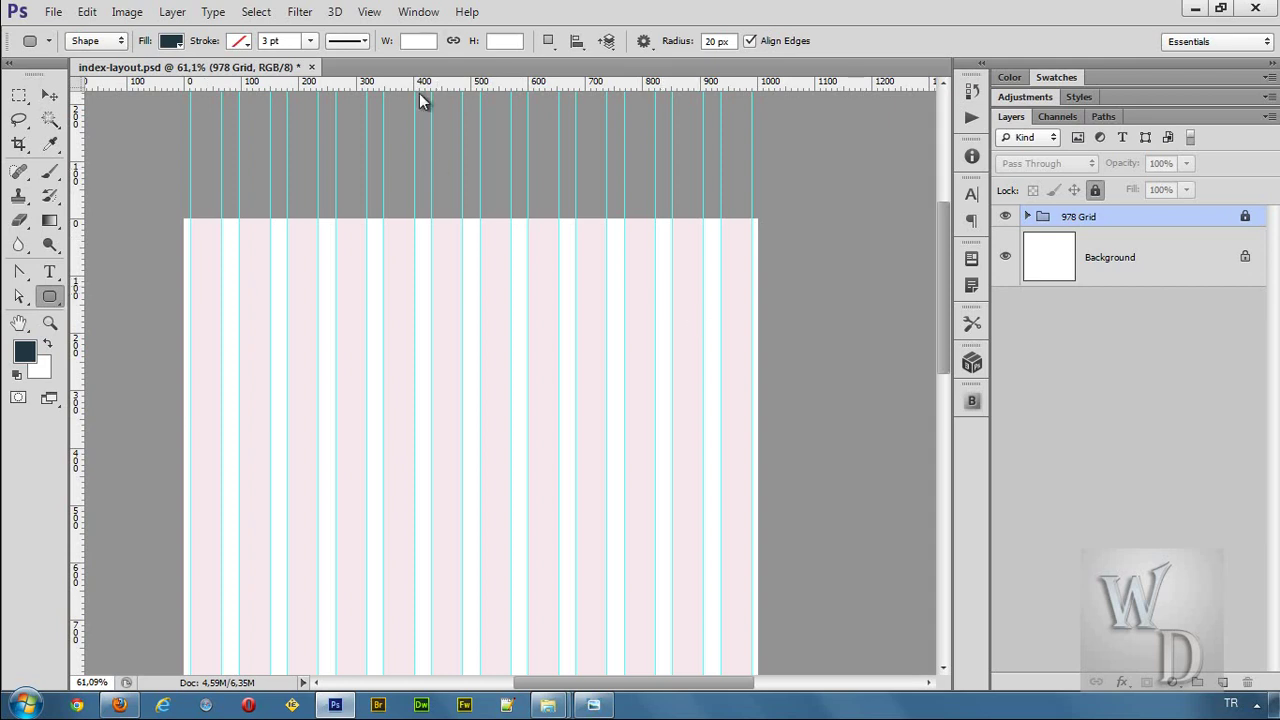
Examine the ruler and guide display options, toggling the guides off and on over the column grid
click(414, 12)
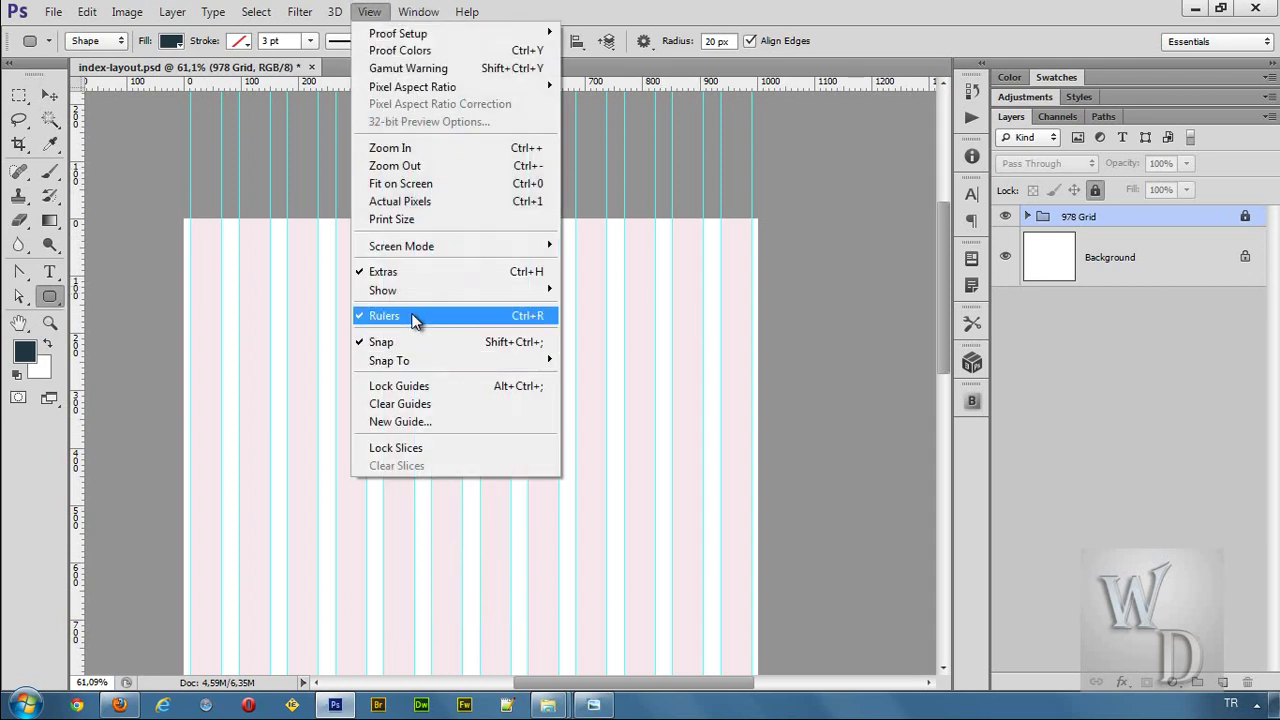
mouse_move(446, 290)
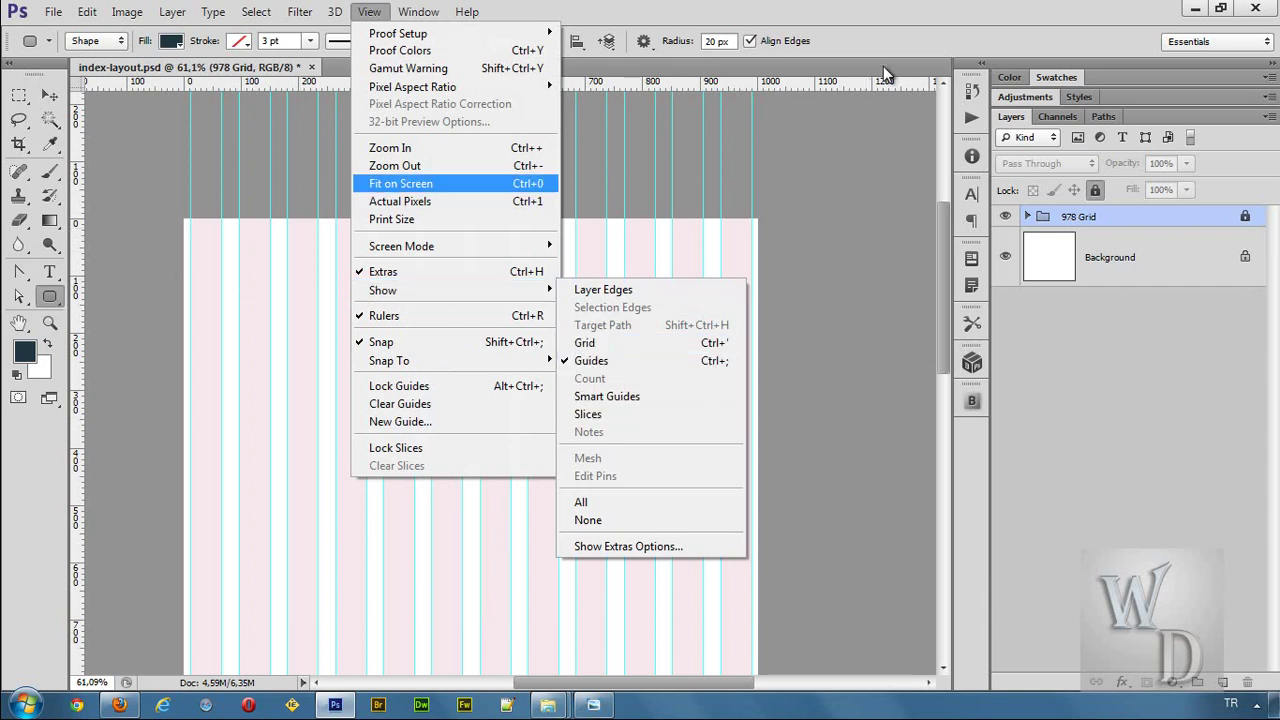
click(800, 220)
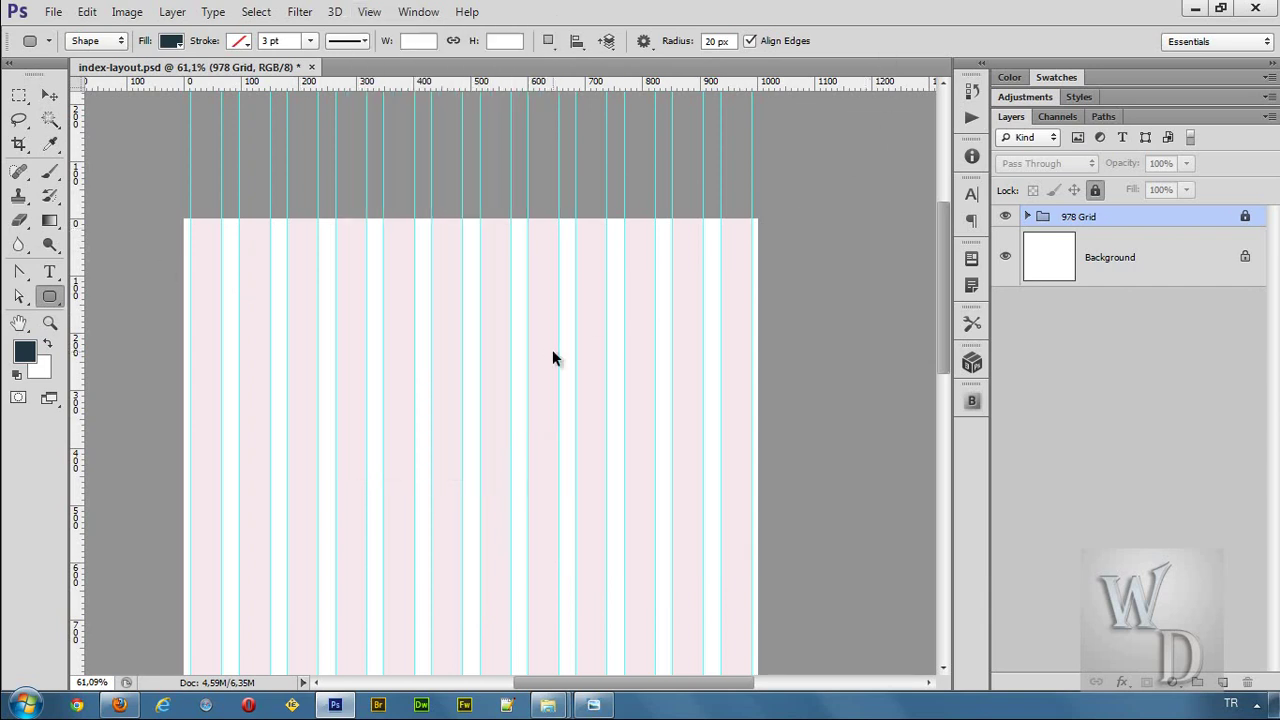
key(ctrl+semicolon)
key(ctrl+semicolon)
key(ctrl+semicolon)
key(ctrl+semicolon)
key(ctrl+semicolon)
key(ctrl+semicolon)
Check whether snapping is enabled and which elements it applies to
click(372, 14)
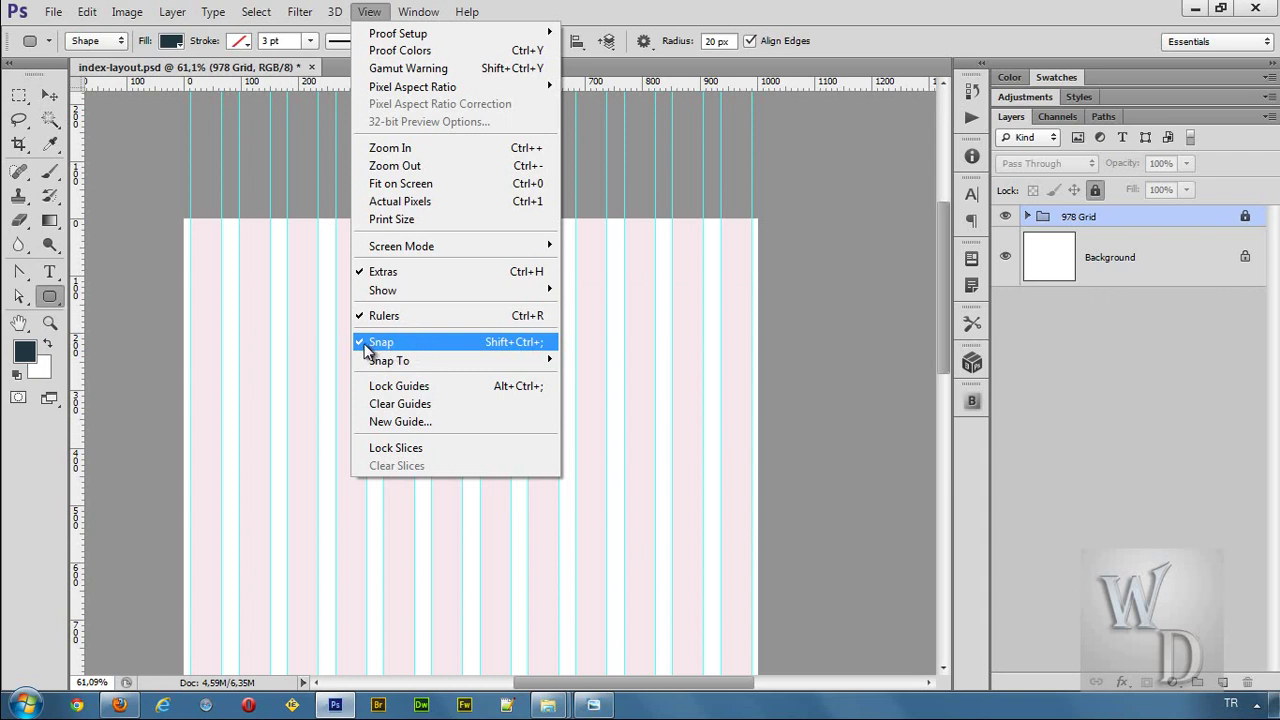
mouse_move(500, 360)
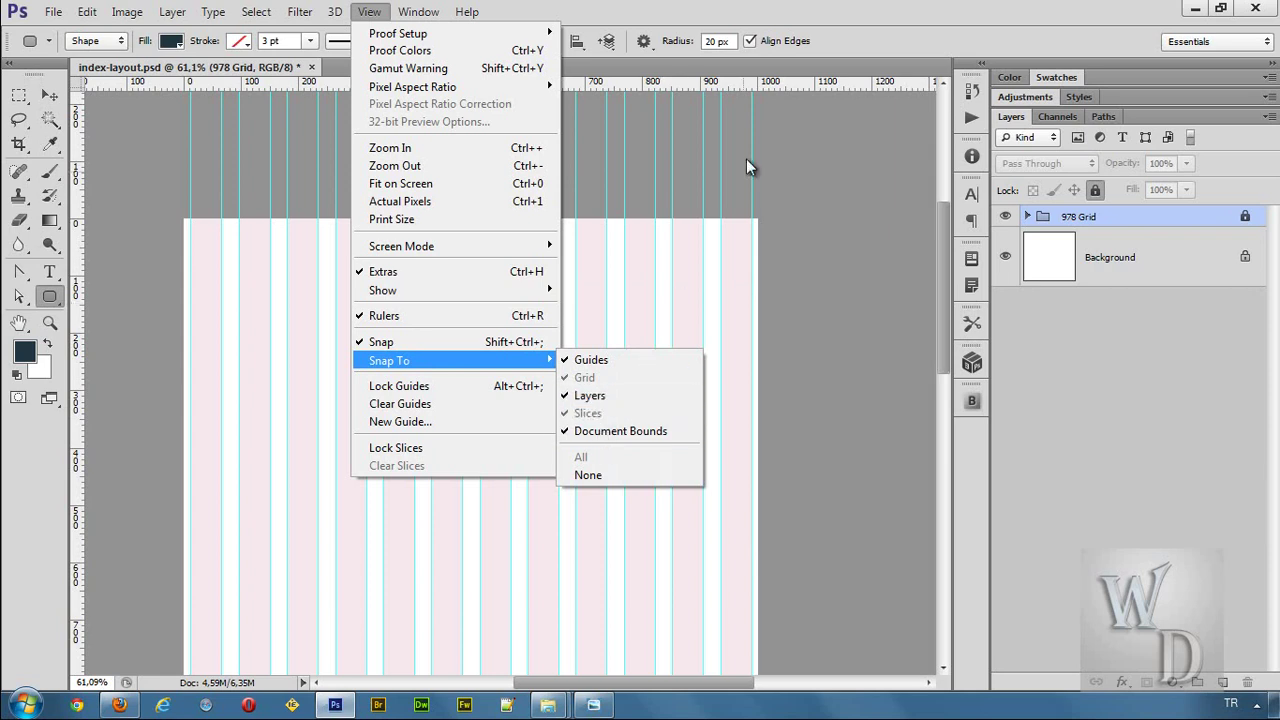
click(831, 35)
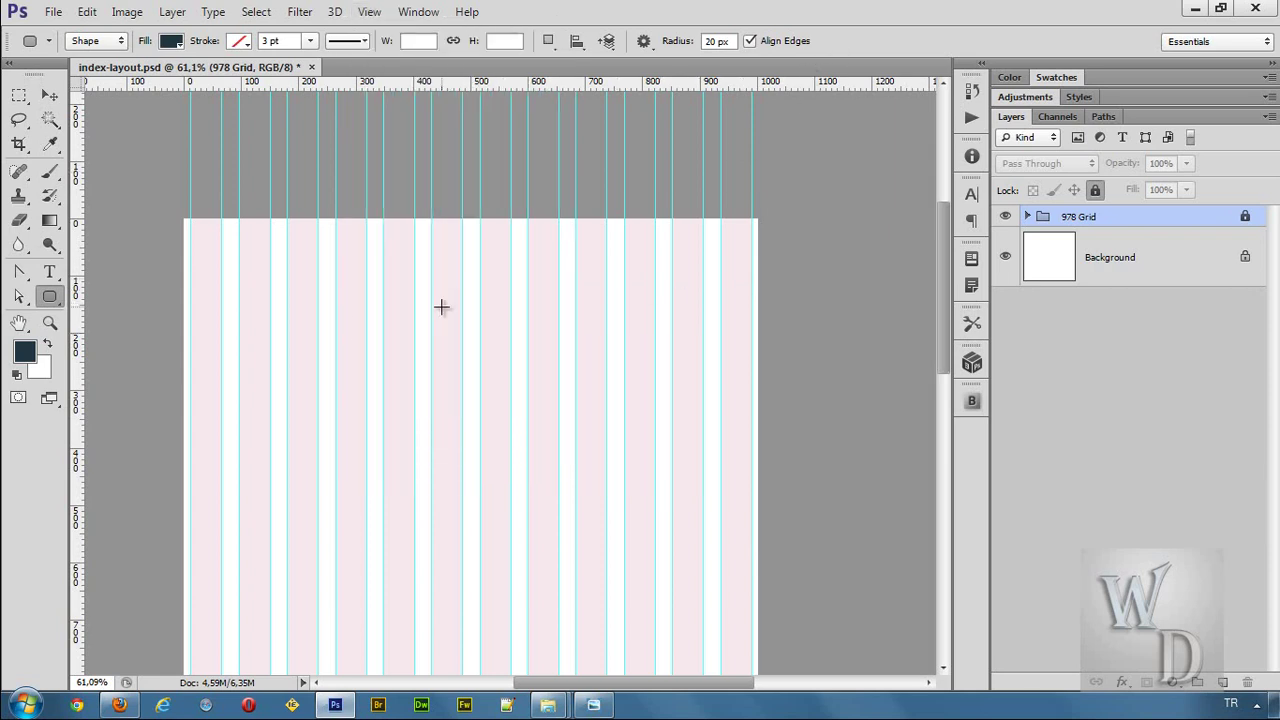
Try a rounded rectangle with a 60 px corner radius, about 978 × 253 px across the grid, and undo it
right_click(57, 308)
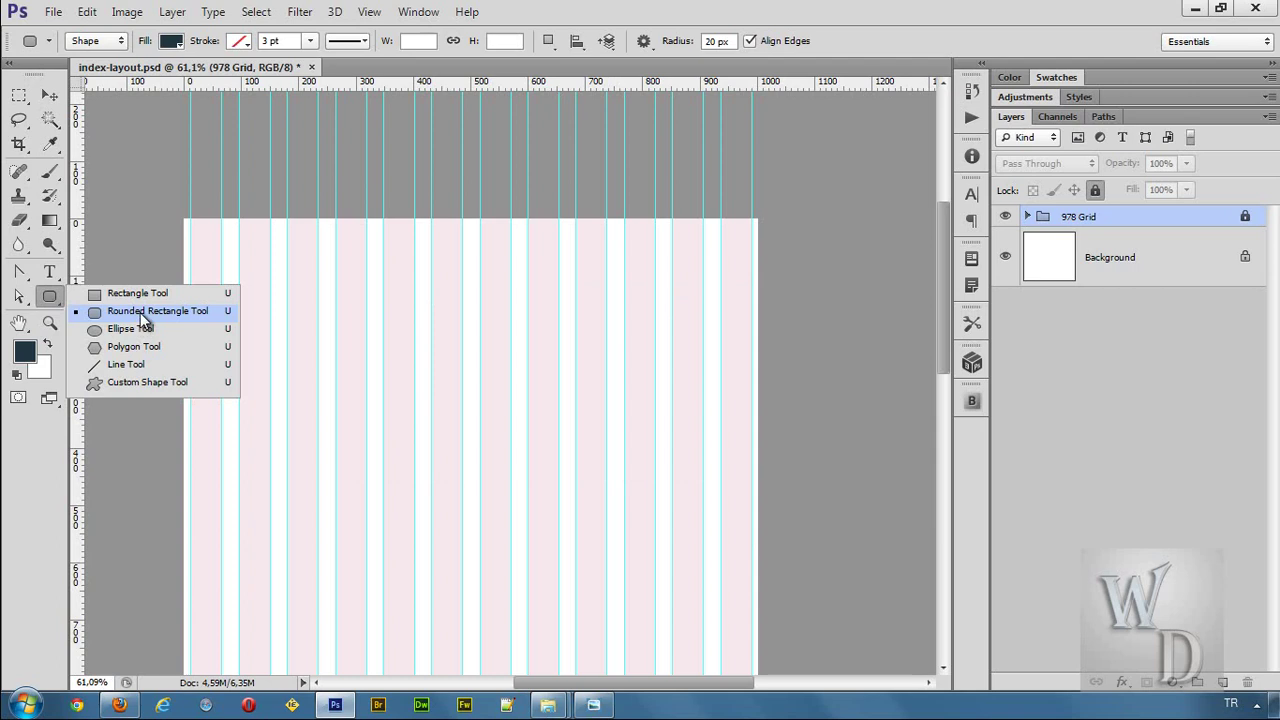
click(145, 314)
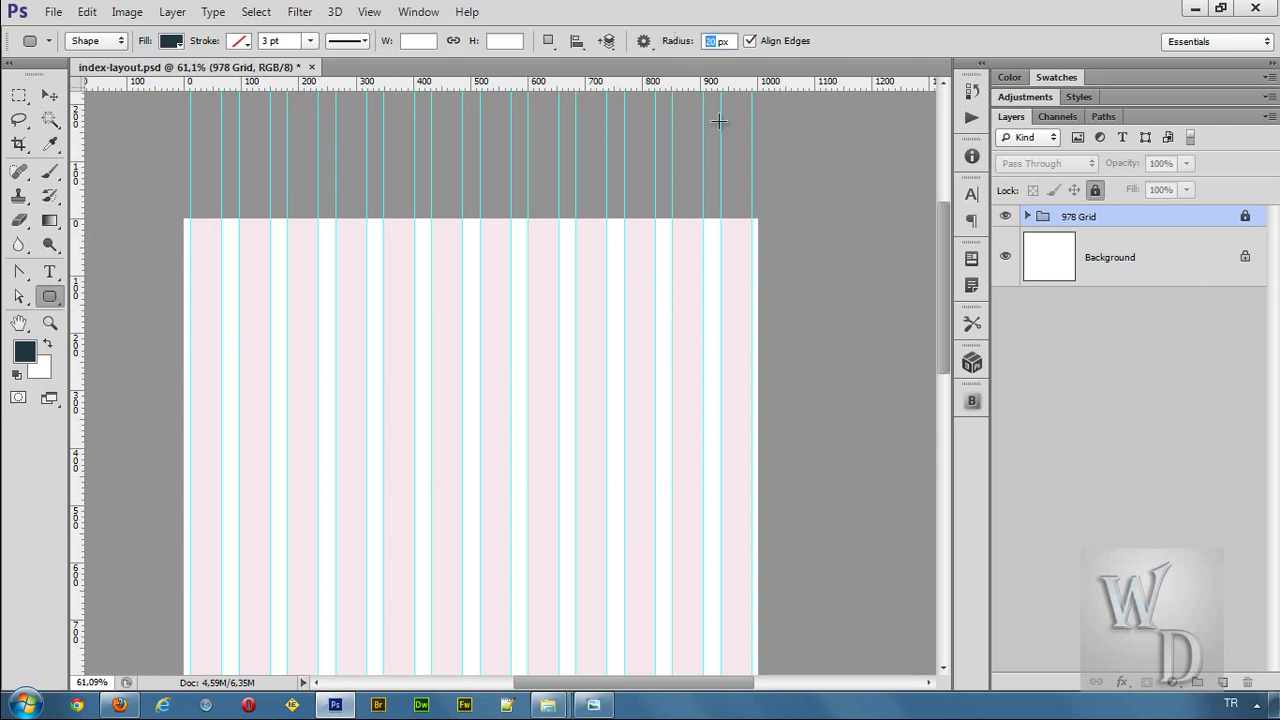
text(6)
drag(190, 292, 755, 436)
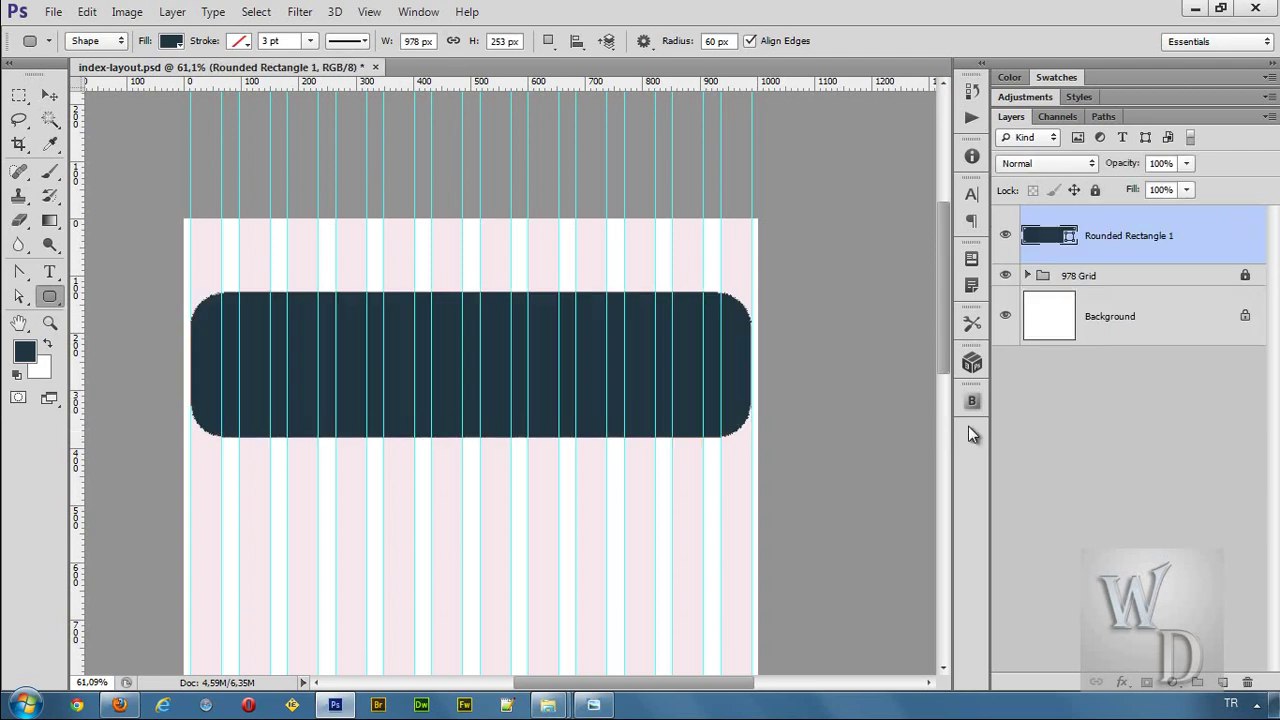
key(ctrl+z)
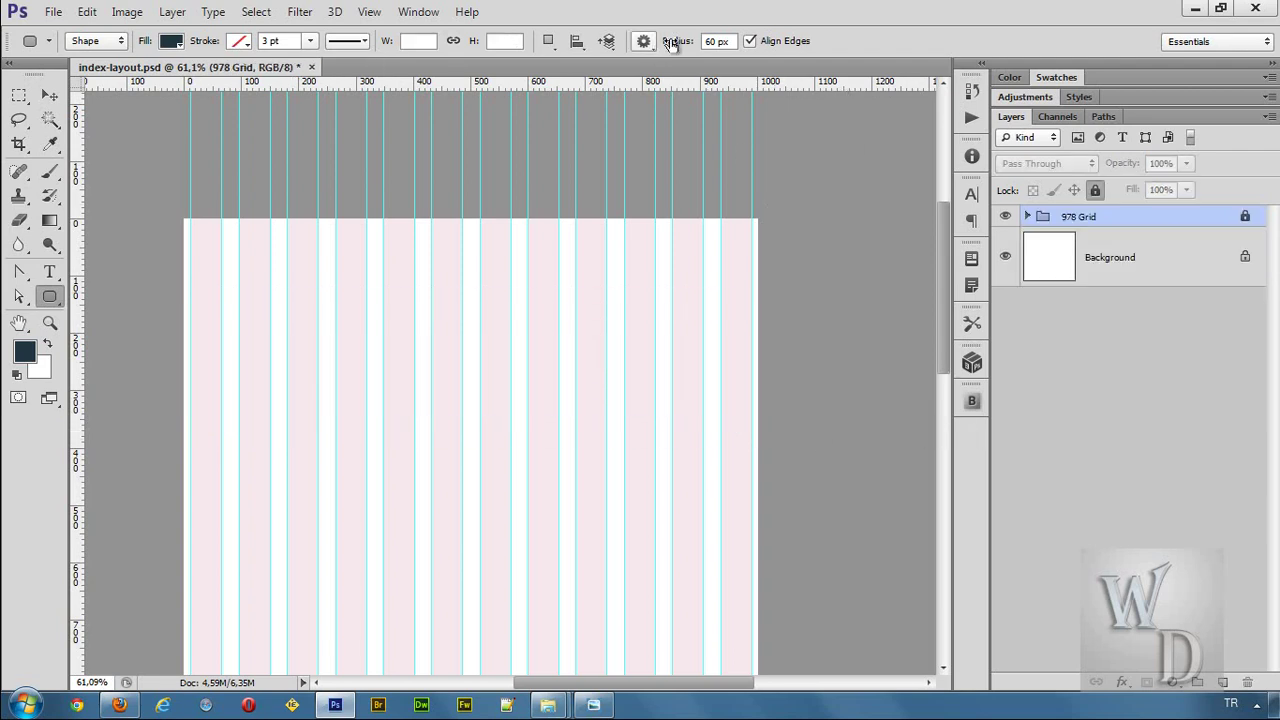
Draw a rounded rectangle with an 80 px radius, about 978 × 309 px, across the grid and move it down to about the 200 px ruler mark
double_click(713, 40)
text(80)
drag(190, 291, 752, 468)
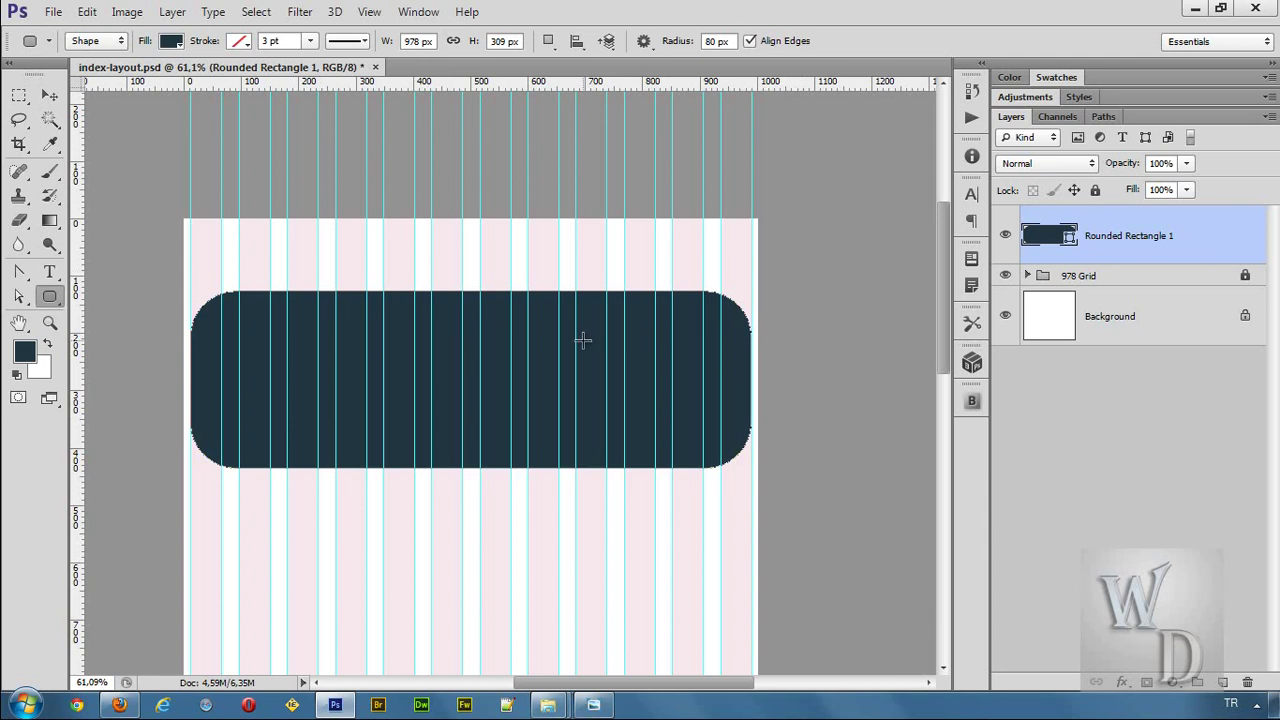
key(v)
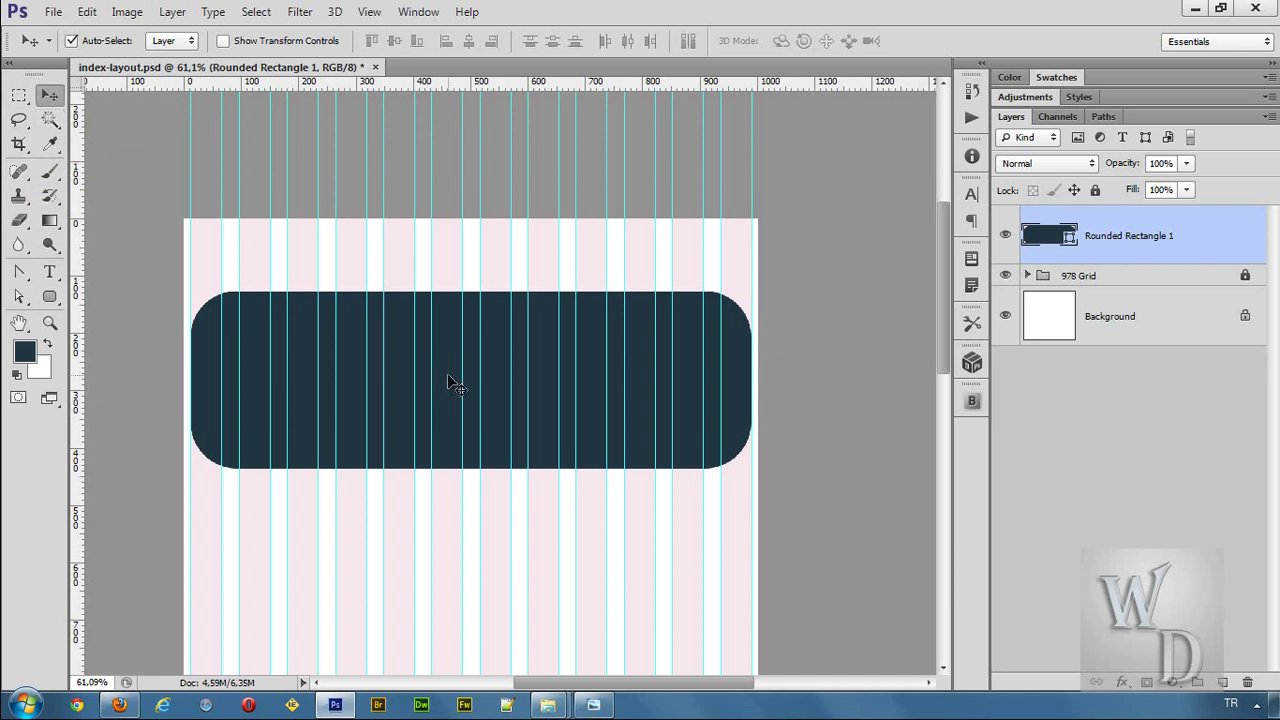
mouse_move(447, 362)
mouse_down()
mouse_move(445, 440)
mouse_move(505, 452)
mouse_move(429, 366)
mouse_move(426, 494)
mouse_move(529, 500)
mouse_move(502, 511)
mouse_move(497, 374)
mouse_move(506, 557)
mouse_move(491, 403)
mouse_move(491, 417)
mouse_up()
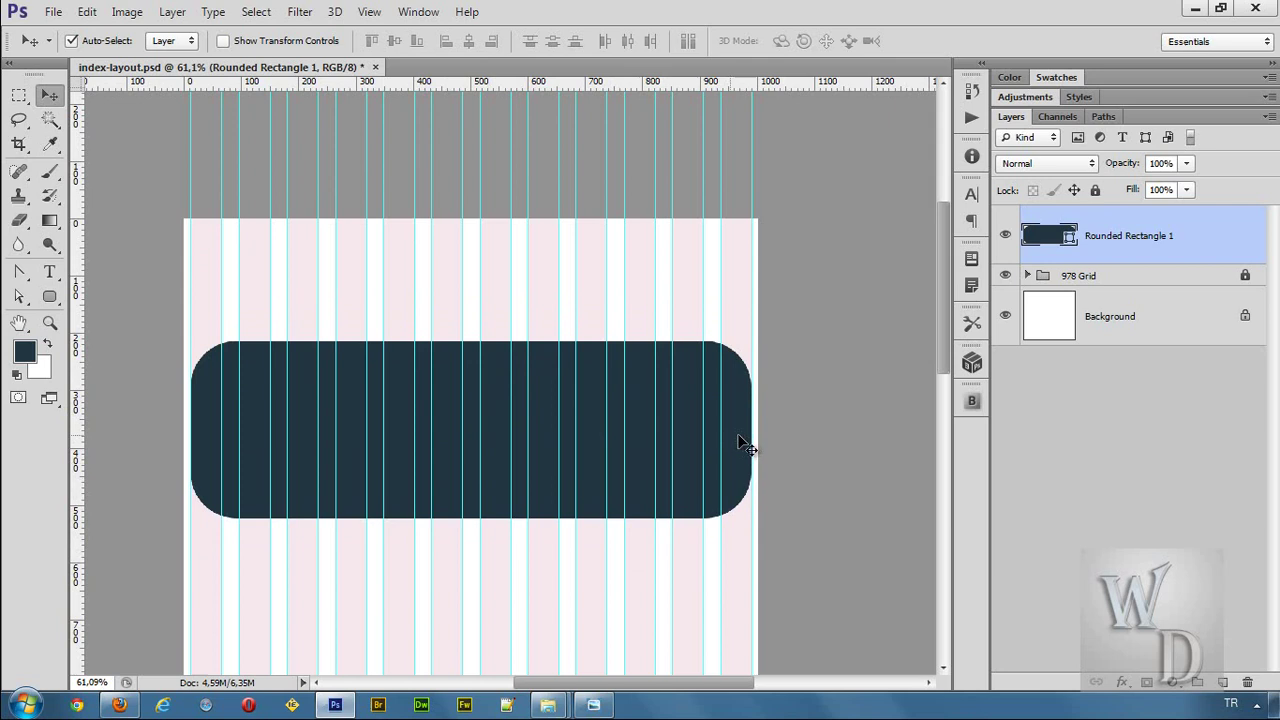
Fill the rounded rectangle with white (ffffff)
double_click(1060, 245)
drag(853, 504, 679, 277)
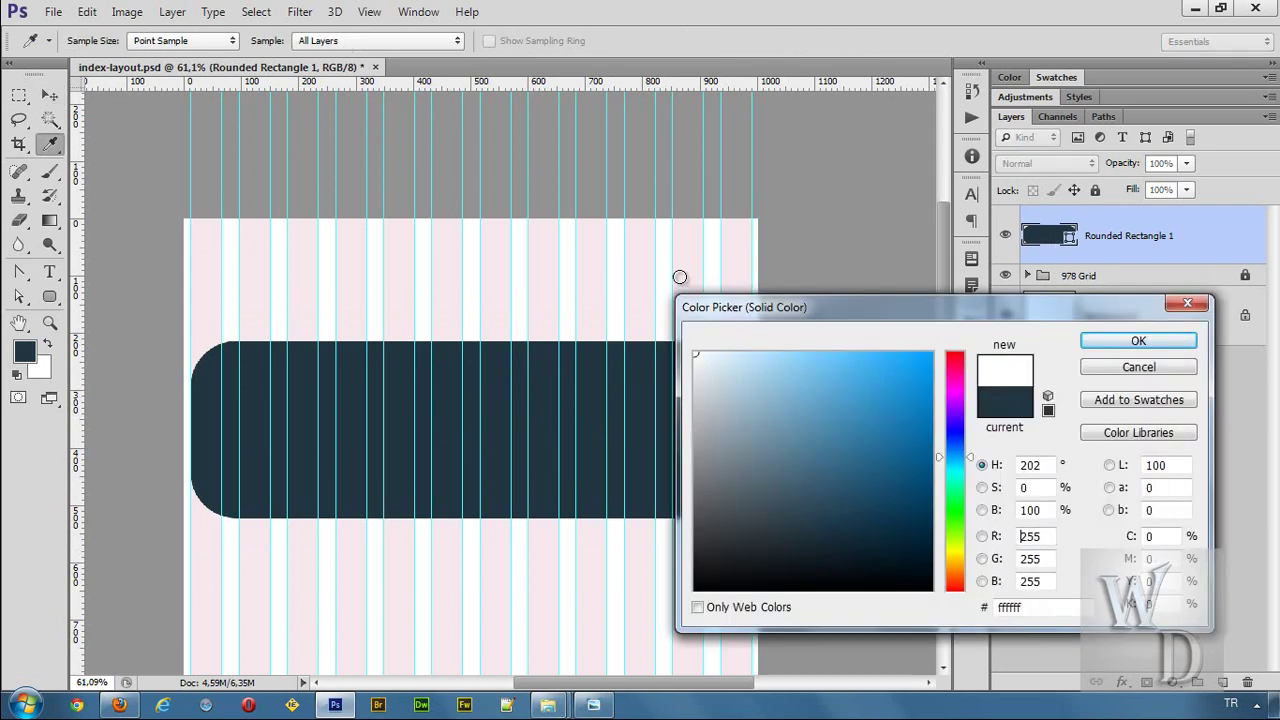
click(1138, 341)
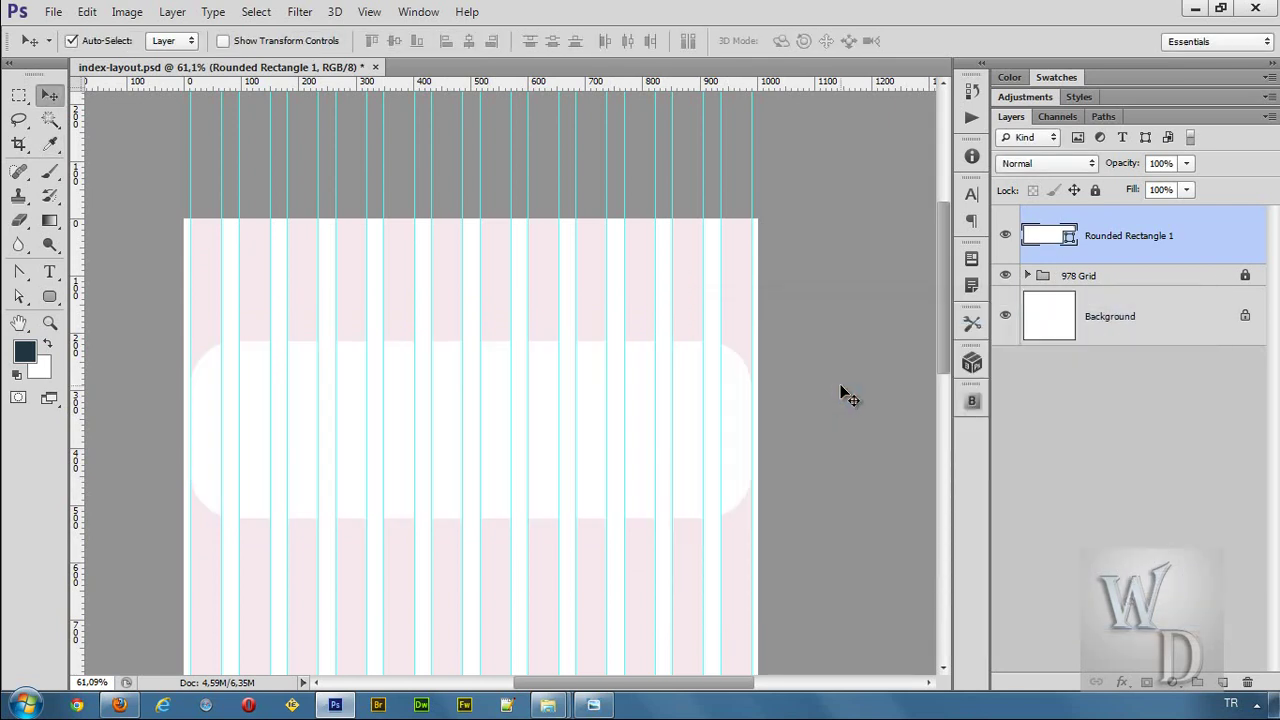
Hide the guides and change the rounded rectangle's fill to light grey
key(ctrl+semicolon)
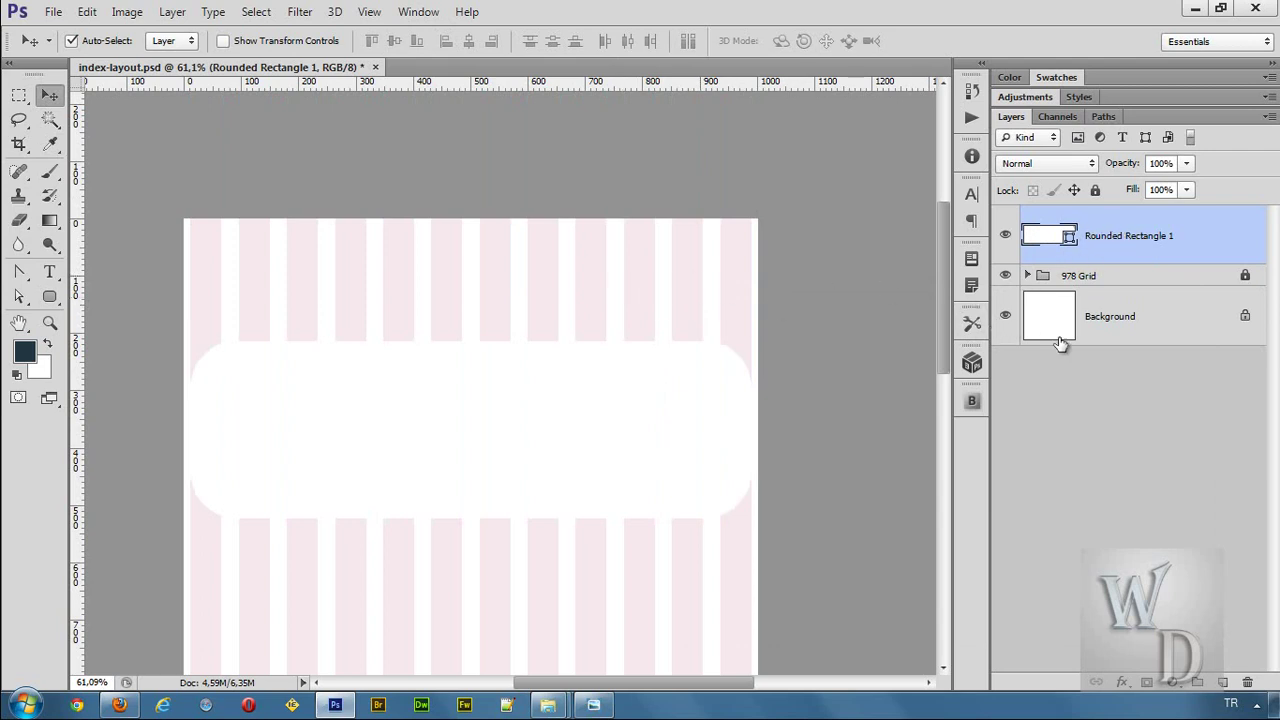
double_click(1048, 237)
drag(706, 386, 695, 401)
click(1128, 342)
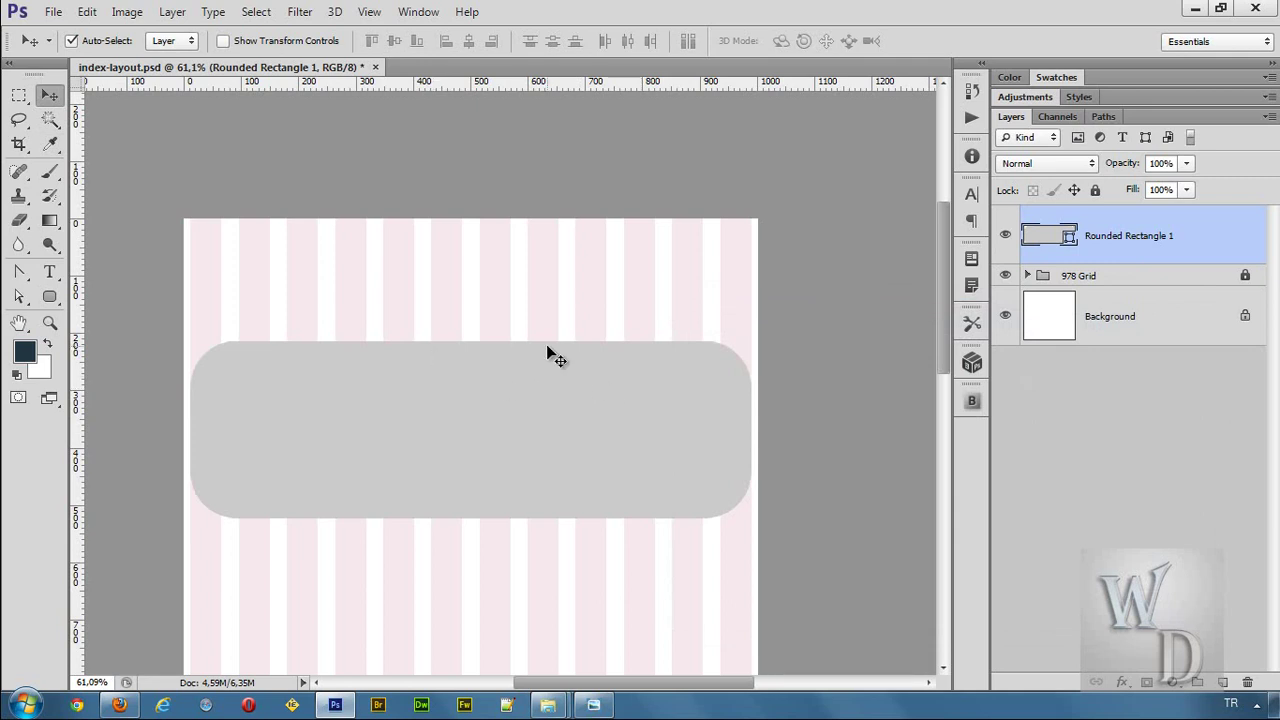
Try raising the shape's upper-right anchor point by about 145 px with the Direct Selection Tool, and undo the move
click(17, 300)
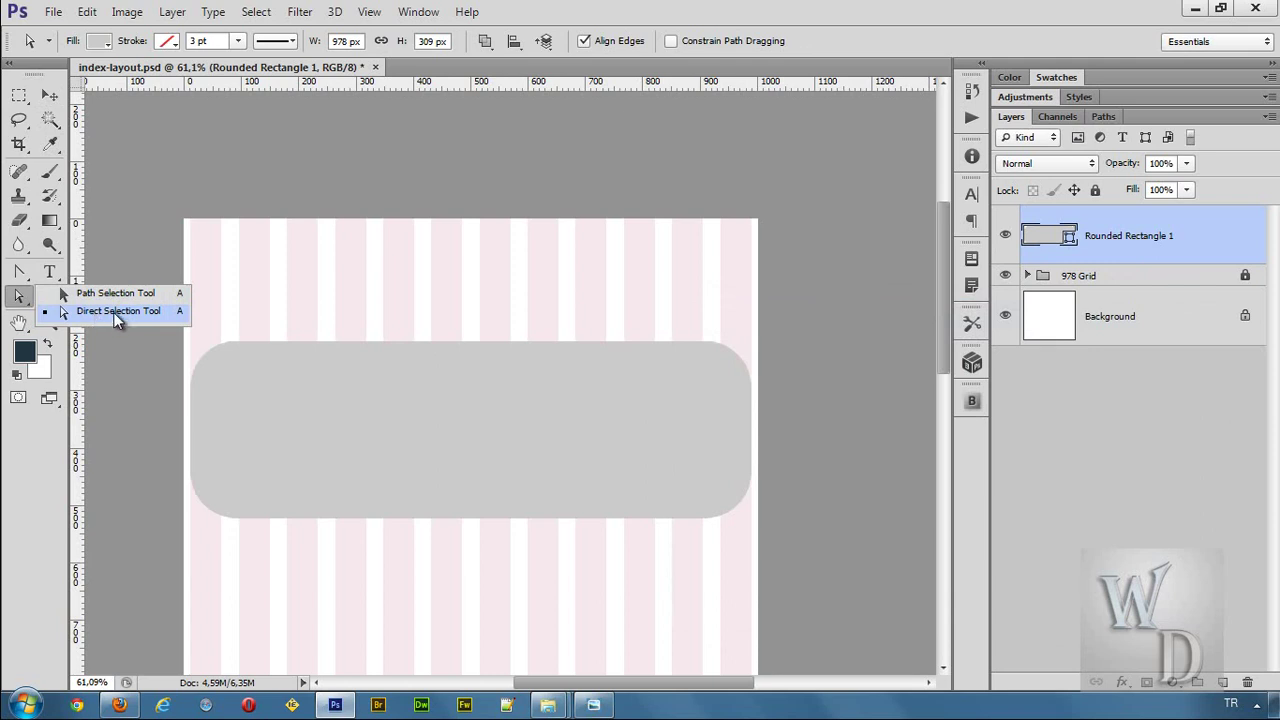
click(92, 312)
click(279, 352)
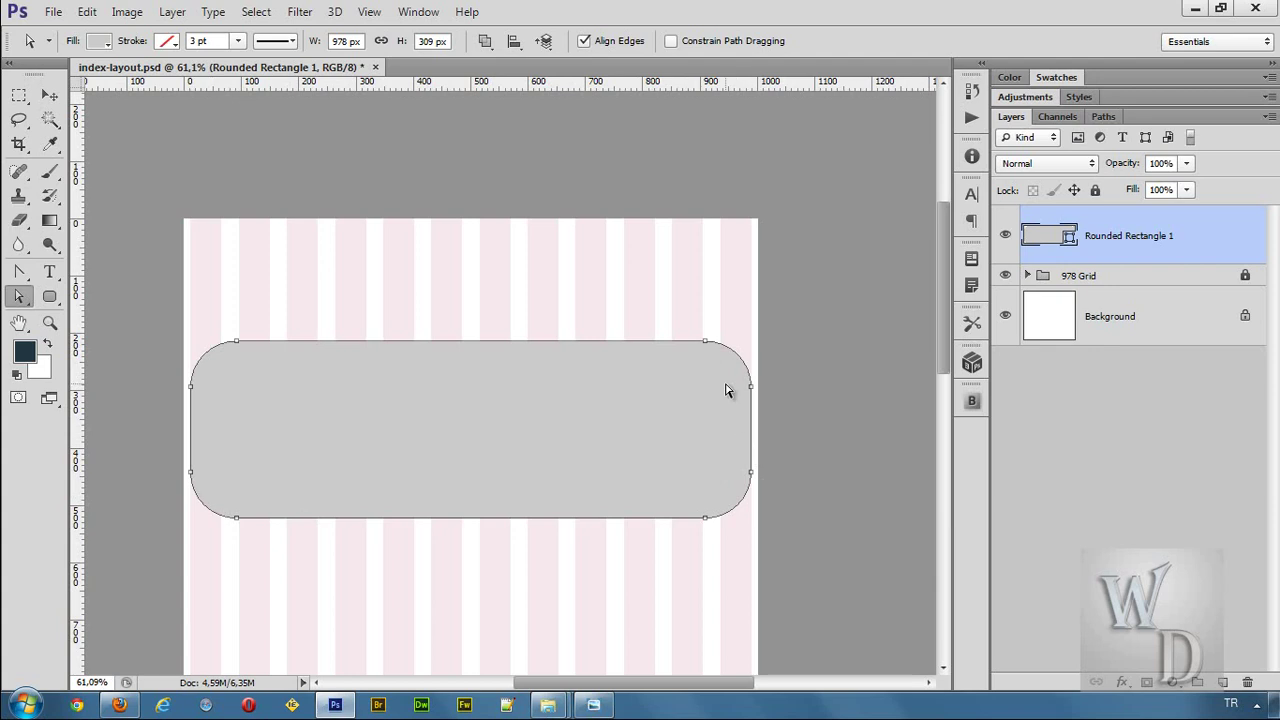
click(706, 343)
key(Up)
key(Up)
key(Up)
key(Up)
key(Up)
key(Up)
key(Up)
key(Up)
key(Up)
key(Up)
key(Up)
key(Up)
key(Up)
key(Up)
key(Up)
key(Up)
key(Up)
key(Up)
key(Up)
key(Up)
key(Up)
key(Up)
key(Up)
key(Up)
key(Up)
key(Up)
key(Up)
key(Up)
key(Up)
key(Up)
key(Up)
key(Up)
key(Up)
key(Up)
key(Up)
key(Up)
key(Up)
key(Up)
key(Up)
key(Up)
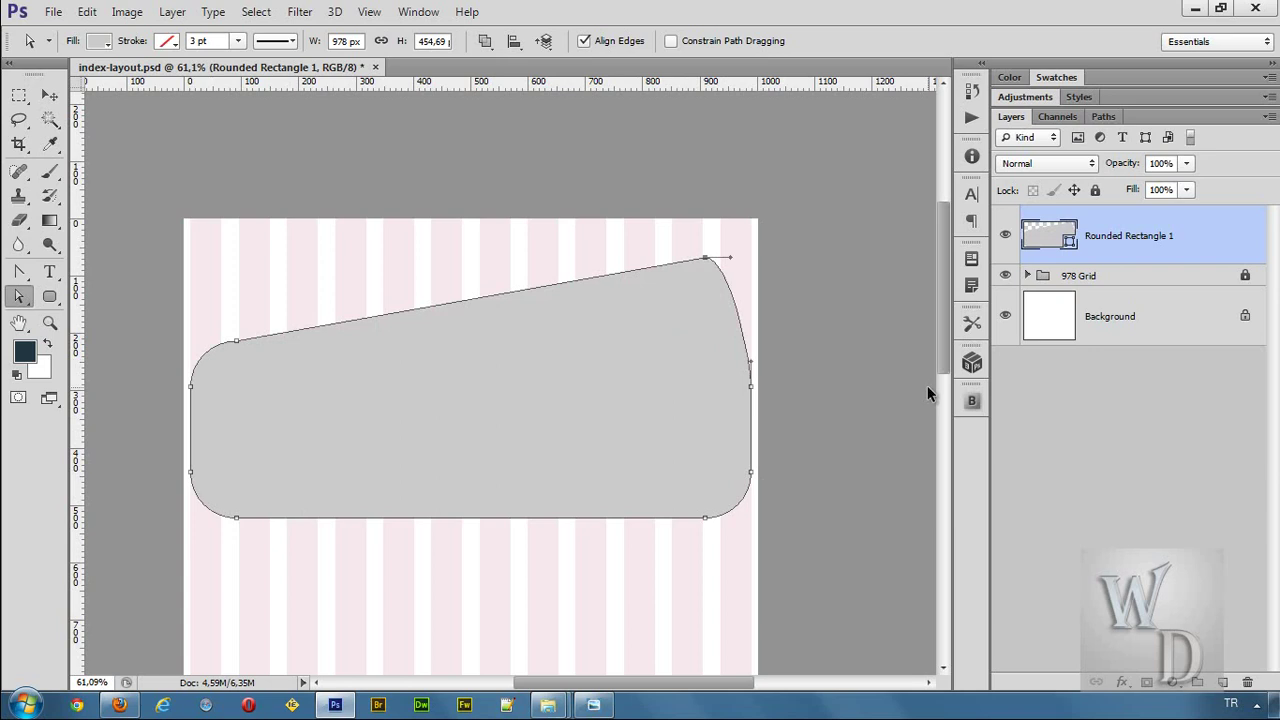
key(ctrl+z)
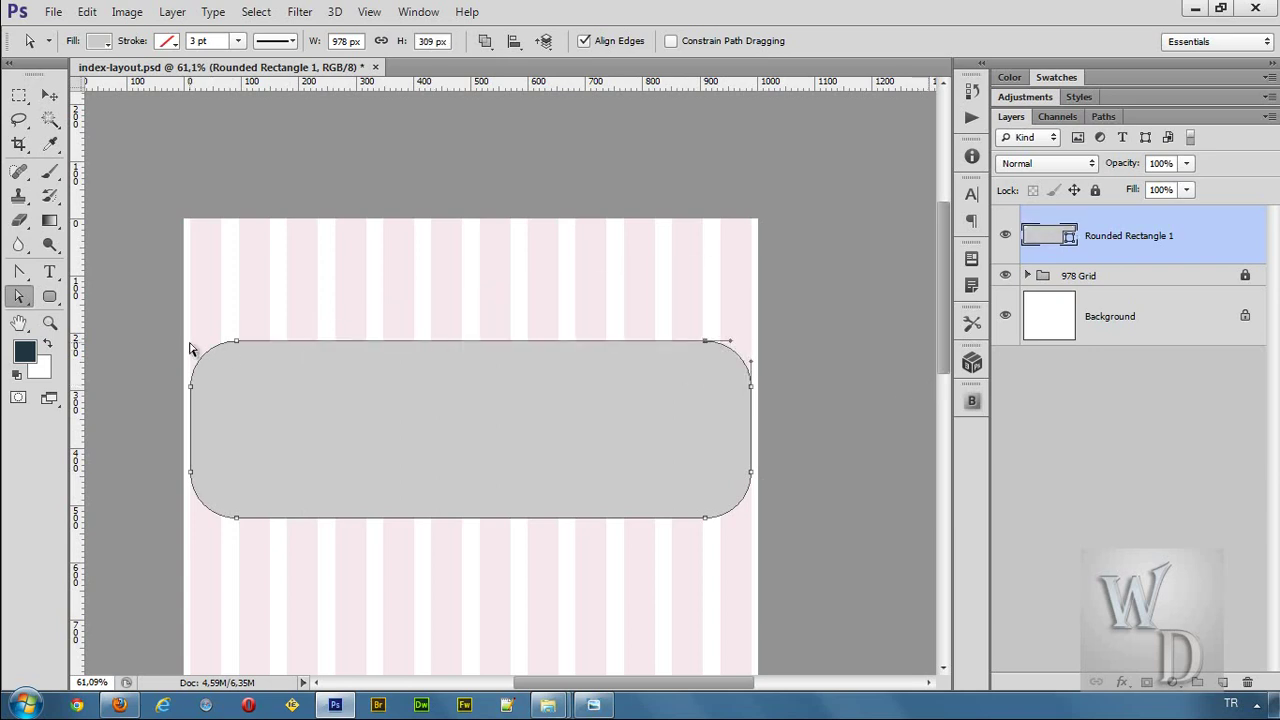
Shift the whole shape path slightly upward and add an anchor point at the middle of its top edge
drag(22, 298, 90, 290)
drag(472, 356, 438, 400)
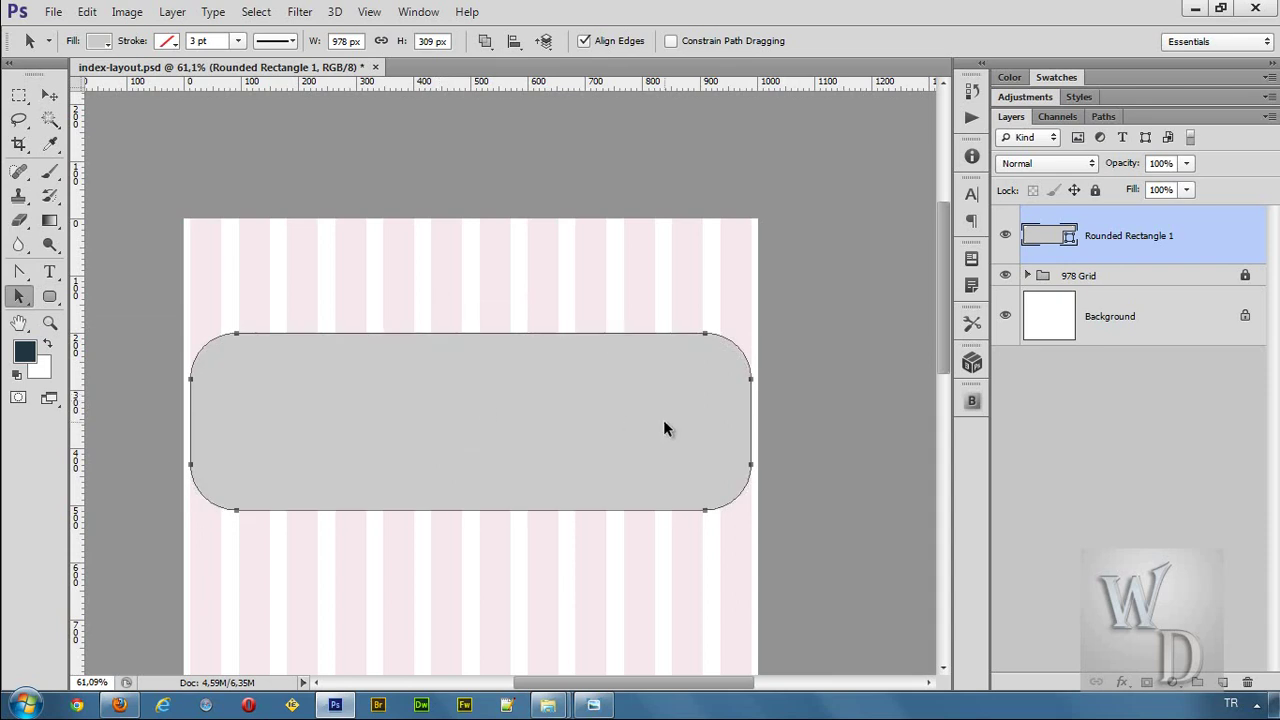
right_click(20, 297)
click(105, 318)
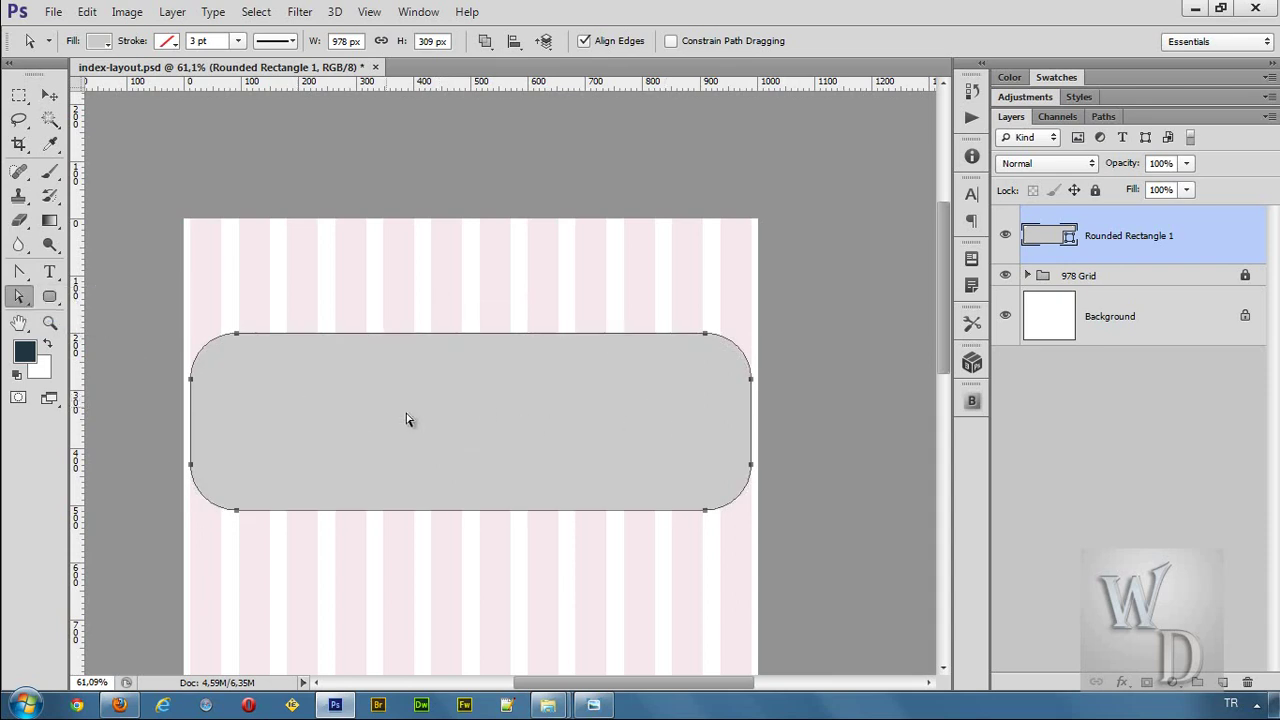
right_click(474, 338)
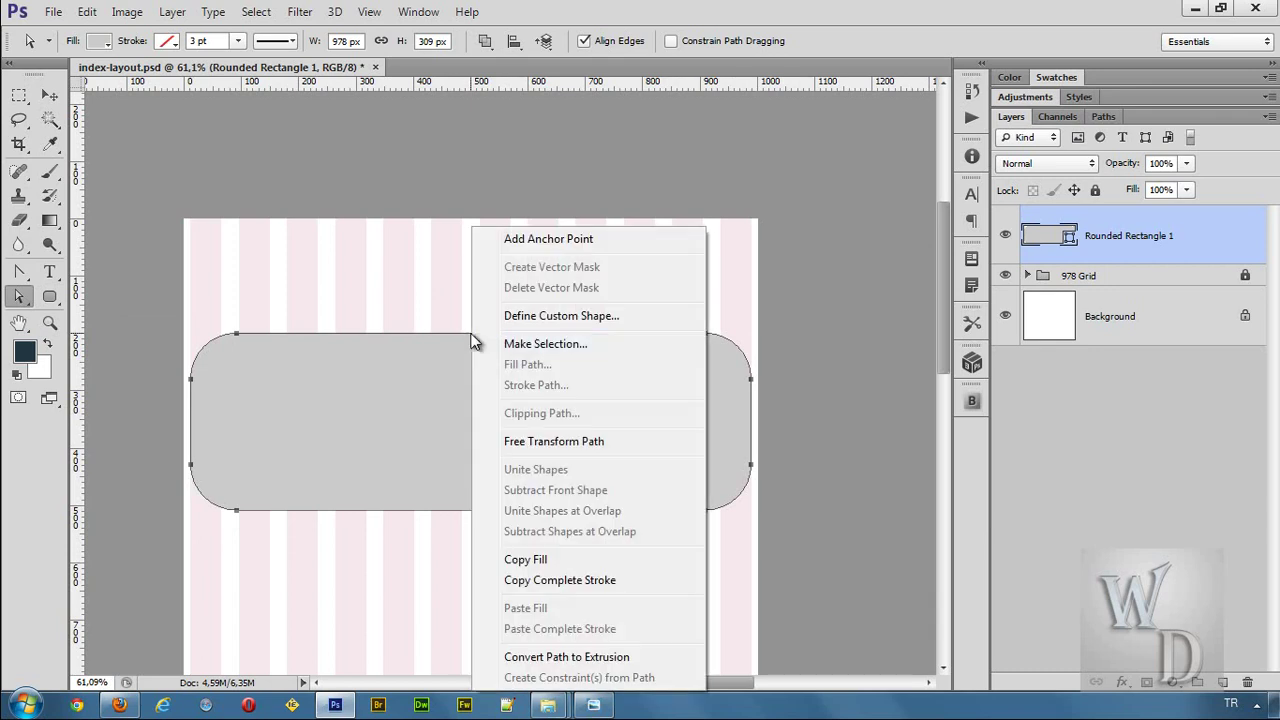
click(513, 240)
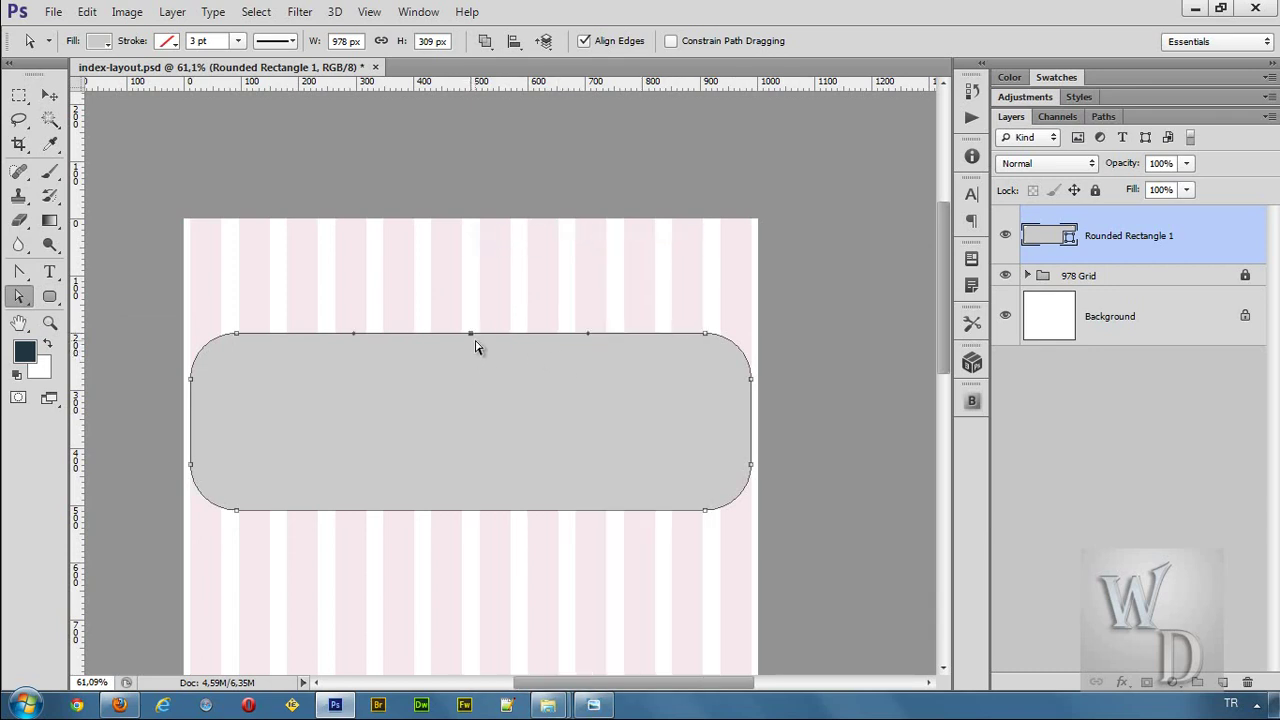
Raise the top edge's middle anchor point with the Direct Selection Tool, arching the edge until the shape is about 348 px high
right_click(20, 297)
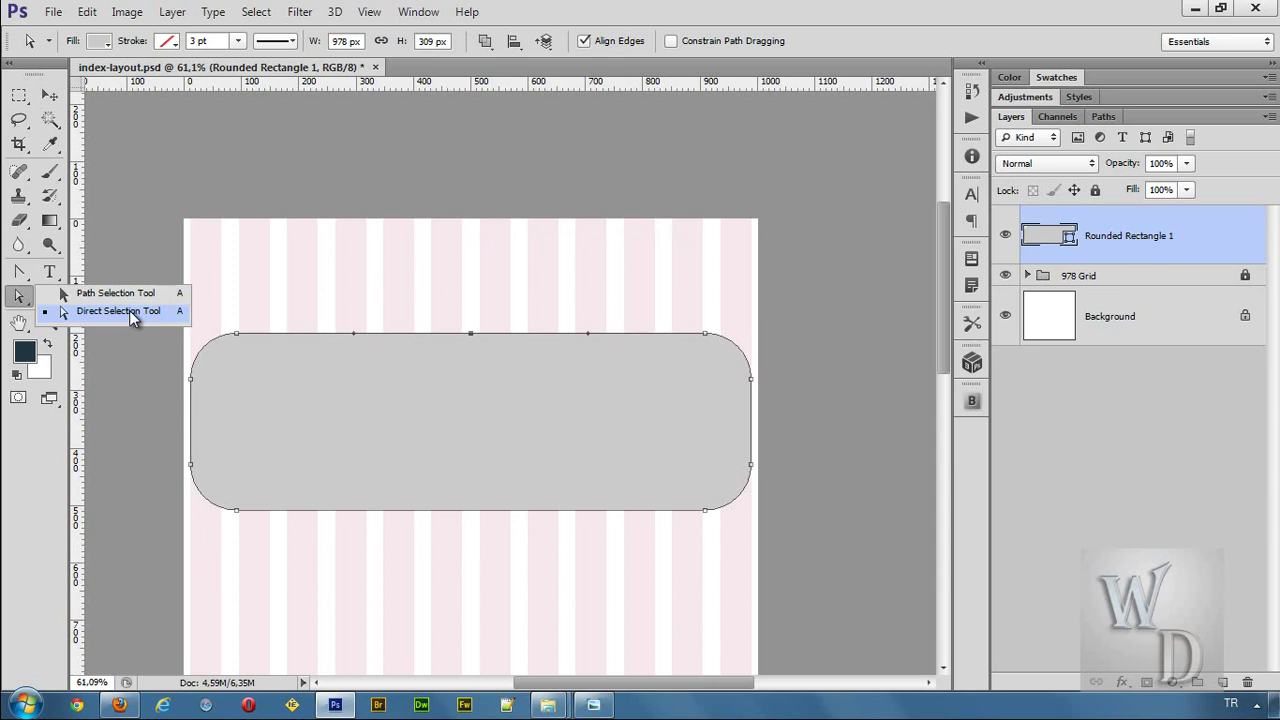
click(118, 311)
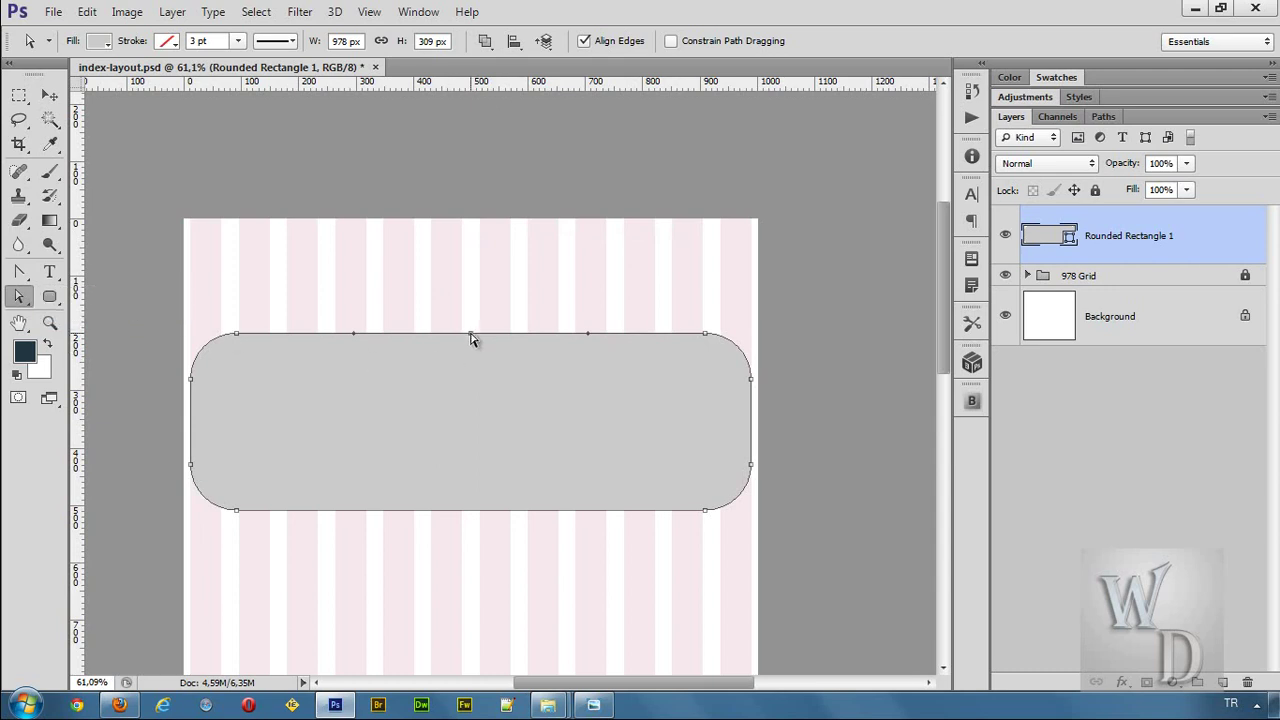
click(470, 333)
key(shift+Up)
key(shift+Up)
key(shift+Up)
key(shift+Up)
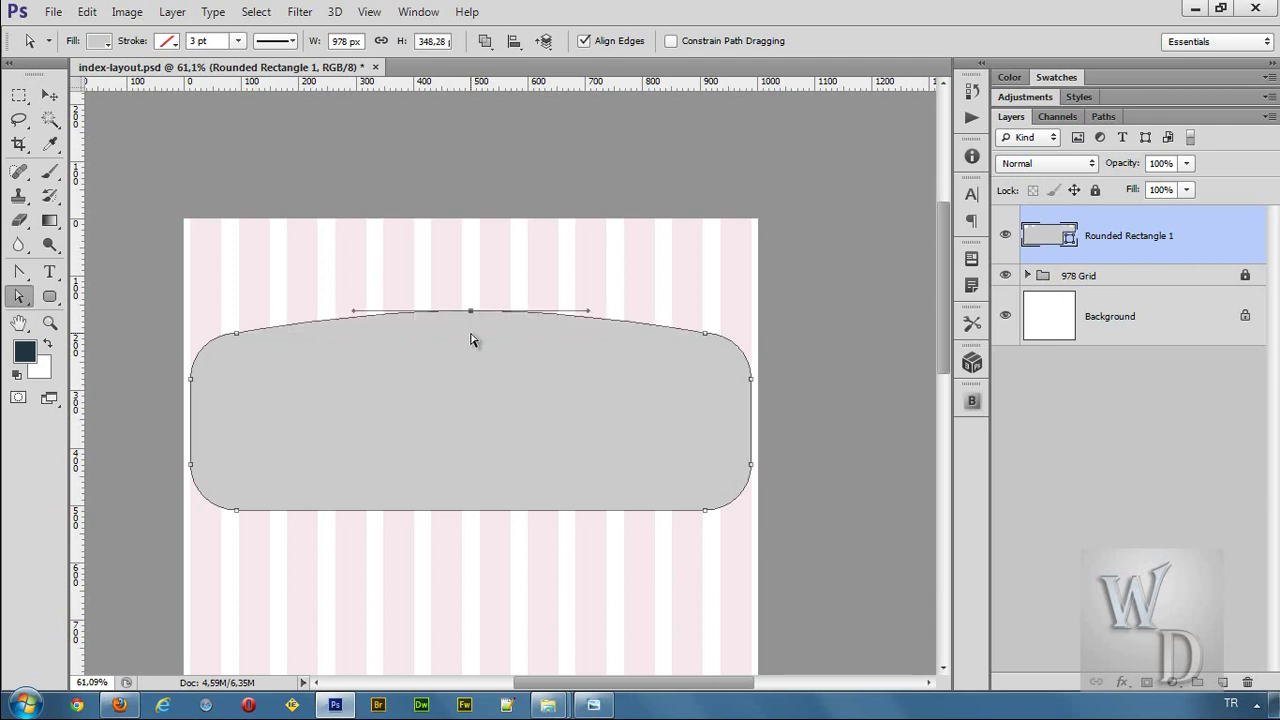
Nudge the top edge's middle anchor point vertically, settling where the shape is about 347 px high
key(Up)
key(Up)
key(Up)
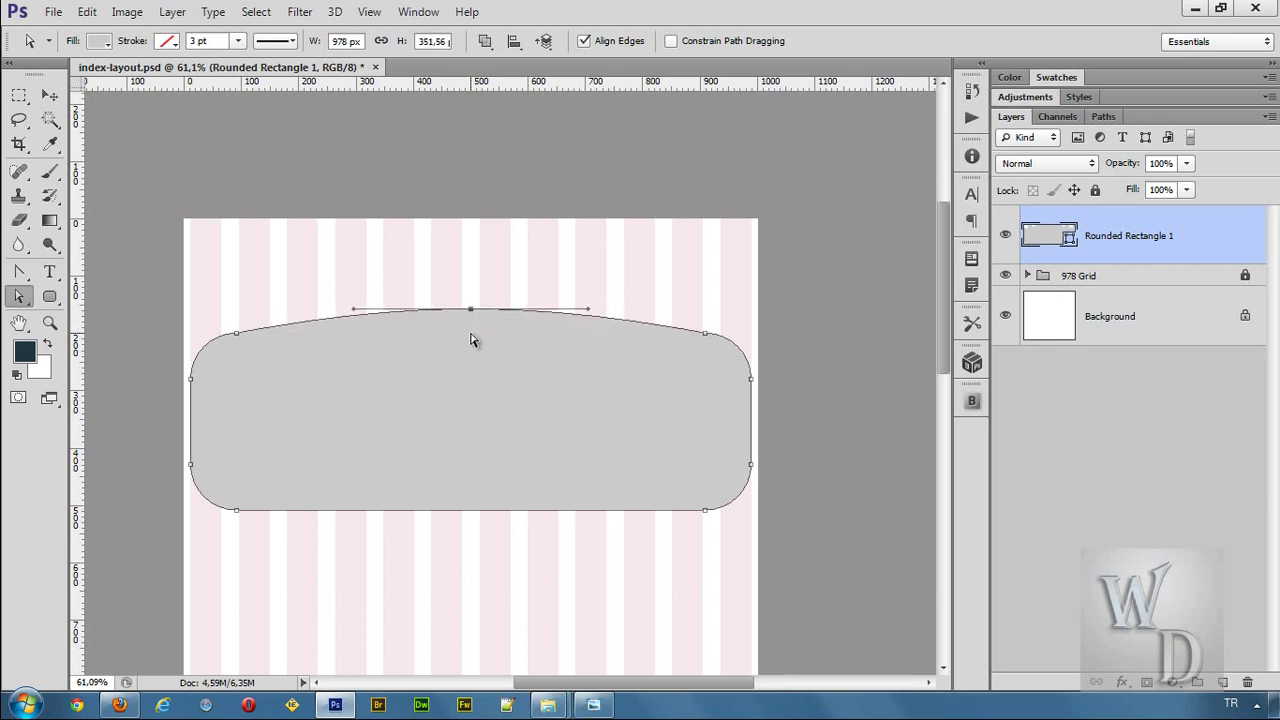
key(Up)
key(Up)
key(Up)
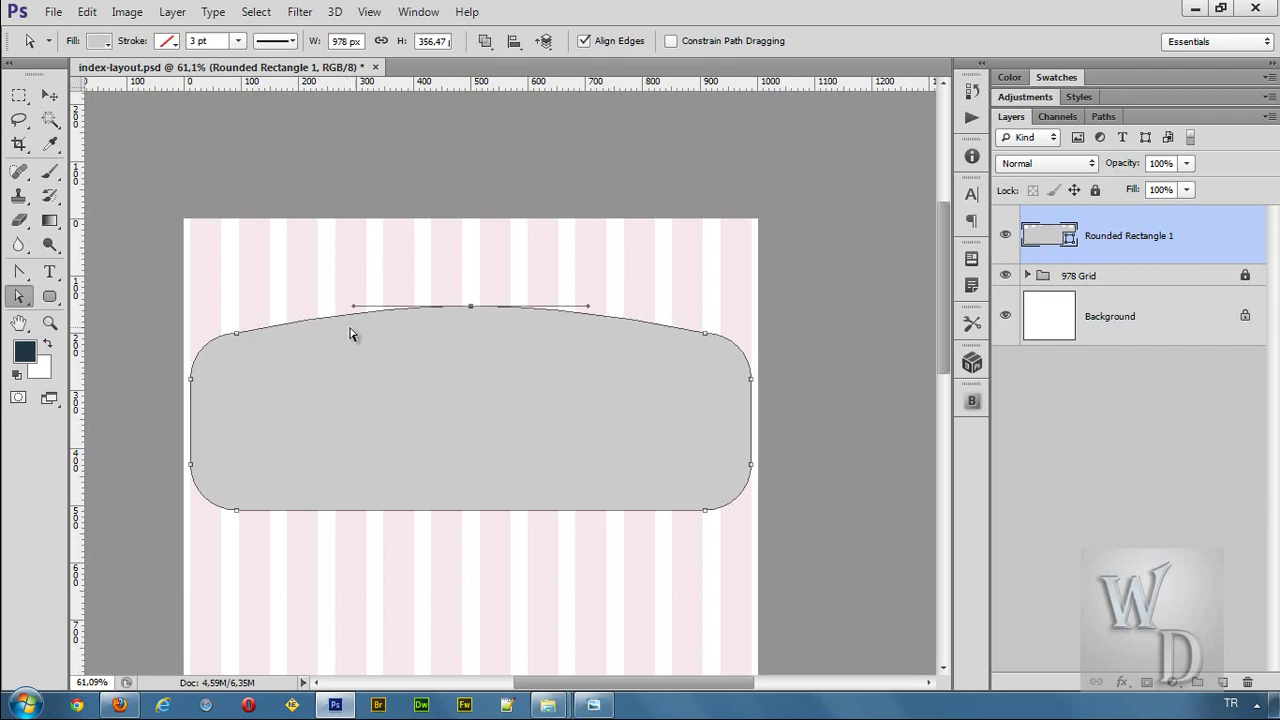
key(Down)
key(Down)
key(Down)
key(Down)
key(Down)
key(Down)
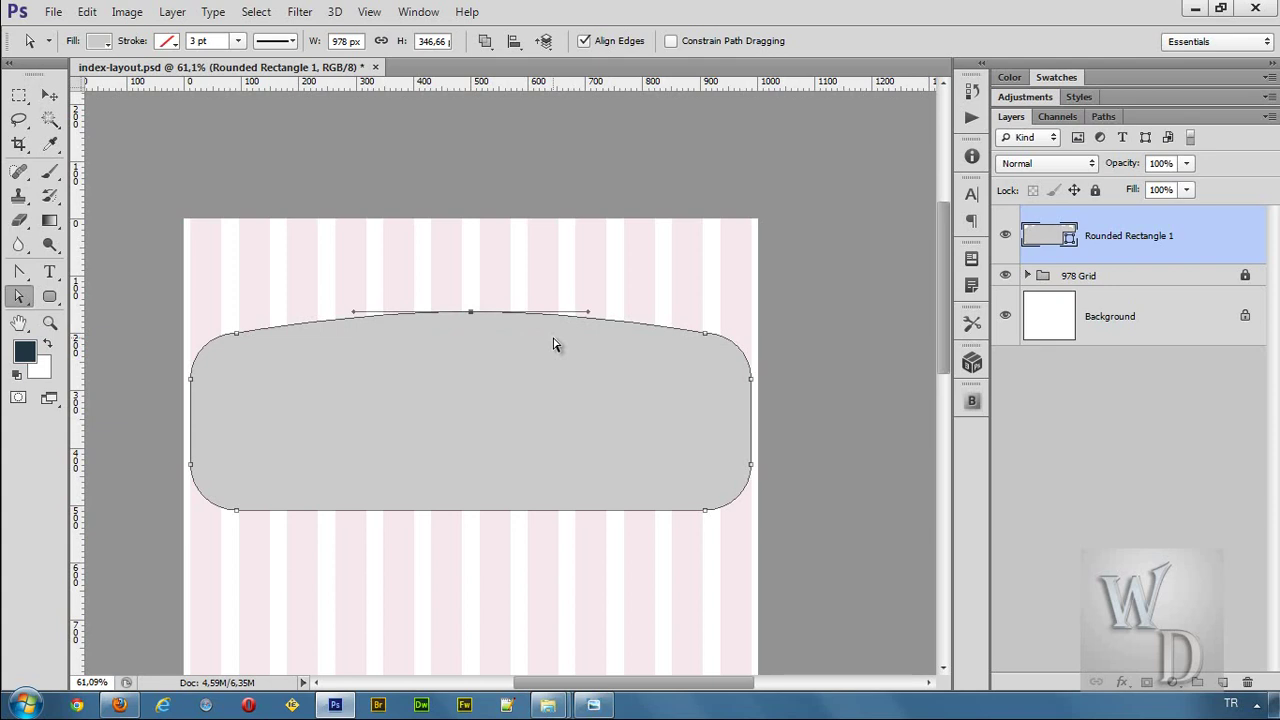
Change the rounded rectangle's fill colour to white (ffffff)
click(49, 95)
click(205, 264)
click(553, 380)
double_click(1045, 238)
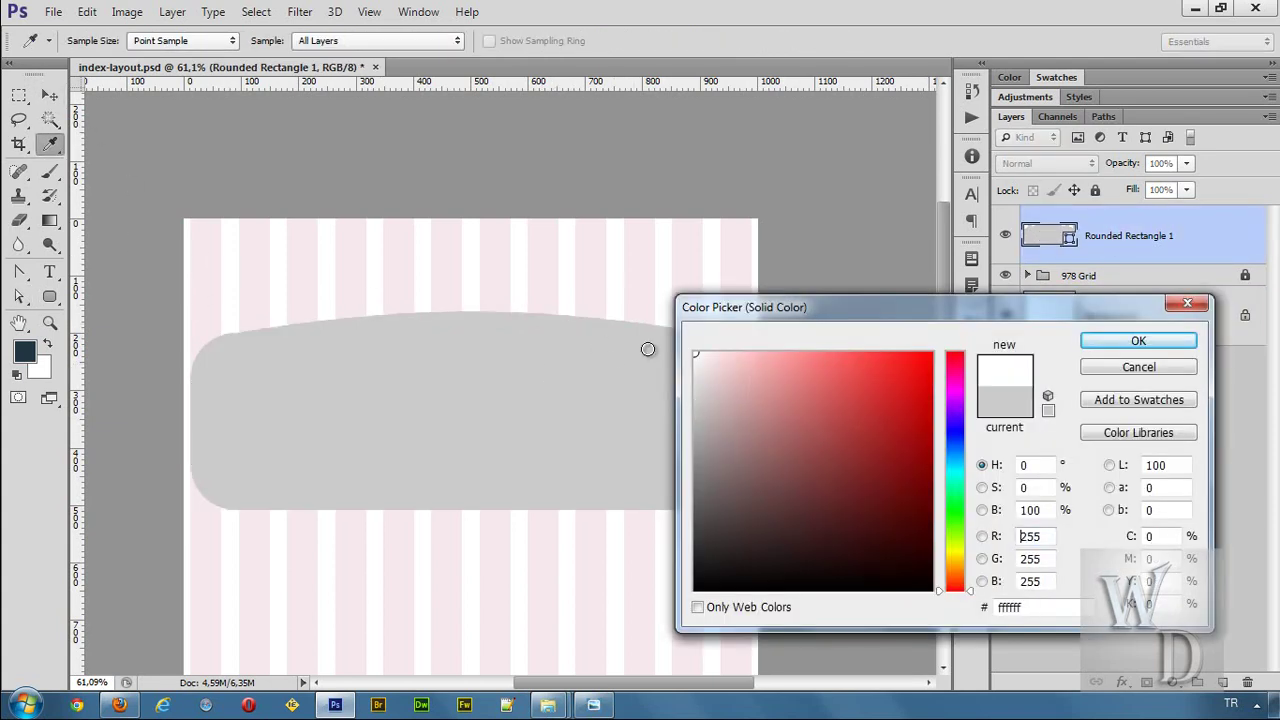
drag(711, 415, 694, 352)
click(1118, 344)
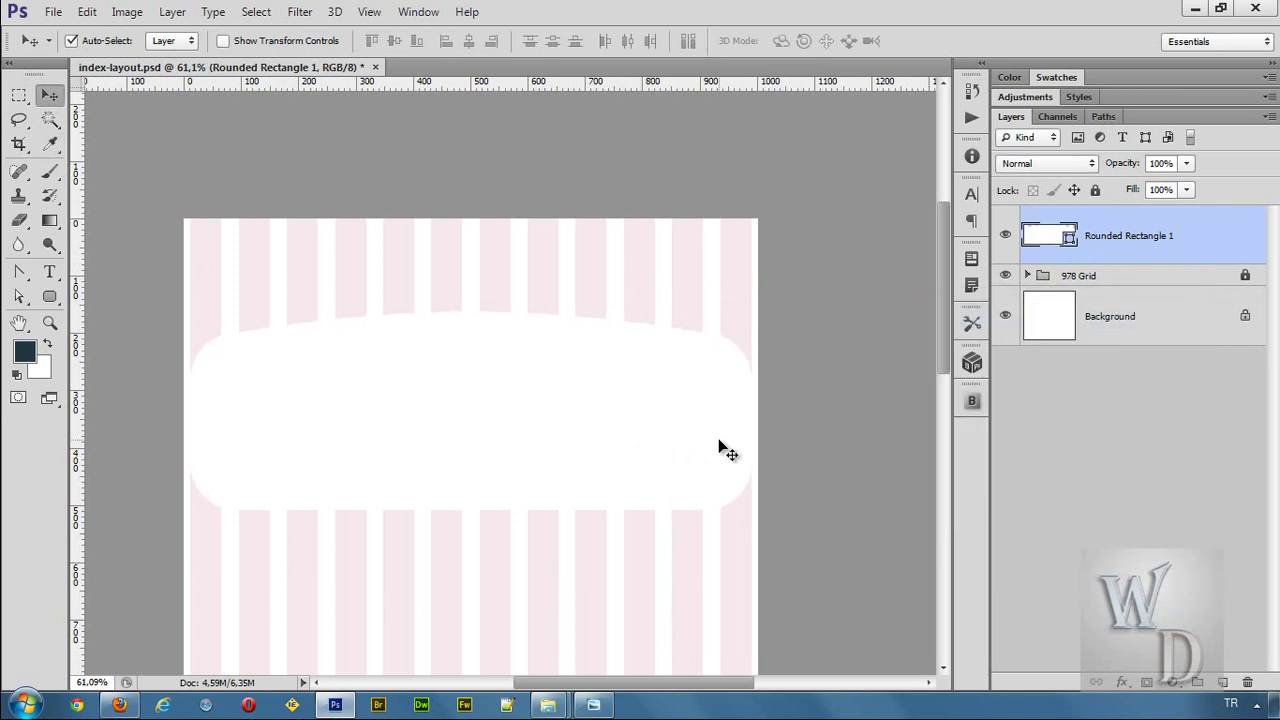
Change the rounded rectangle's fill colour to a medium grey
drag(440, 449, 437, 357)
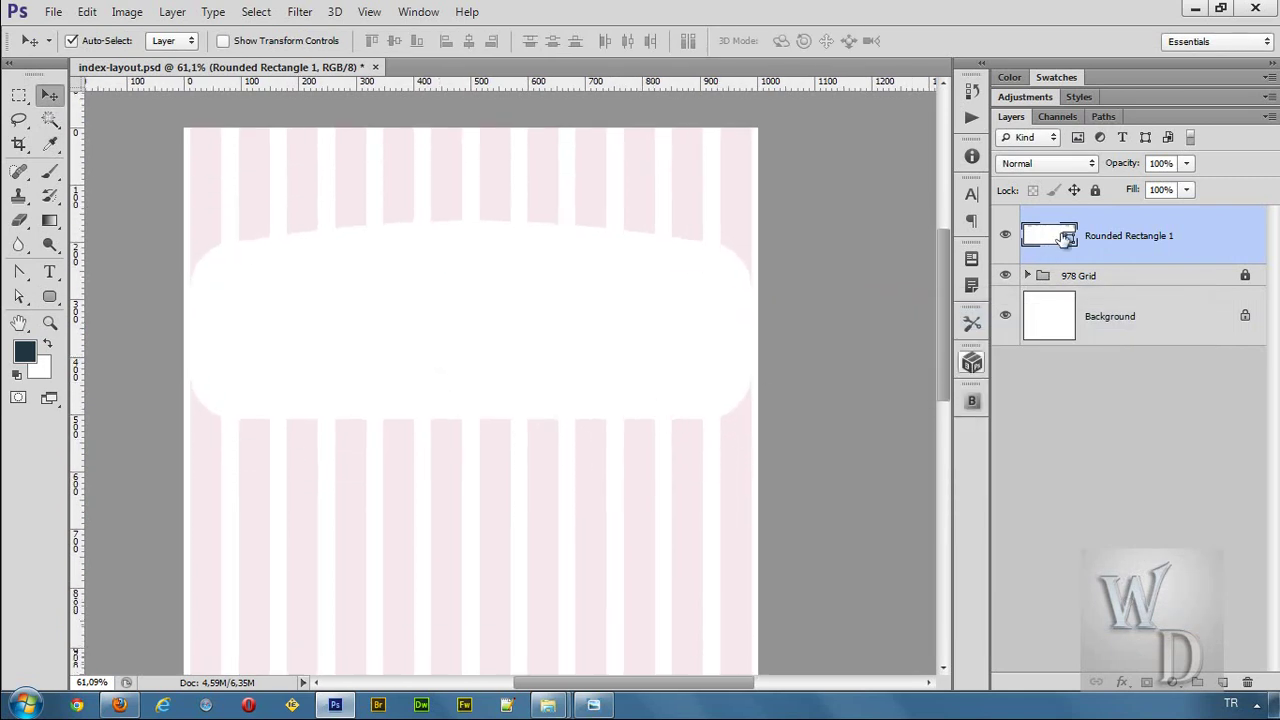
double_click(1063, 238)
click(688, 428)
click(1118, 344)
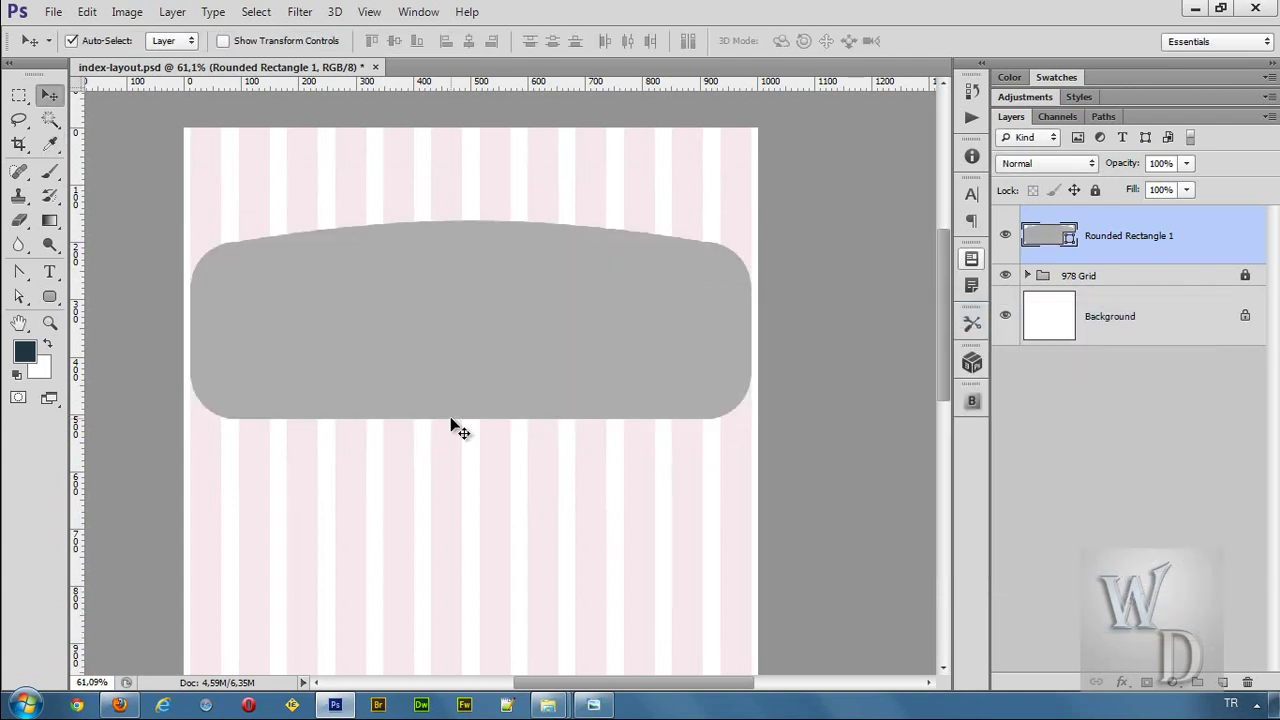
Show the guides and square off the shape's lower-left corner by moving its bottom anchor point to the outermost guide and collapsing its handle
click(19, 296)
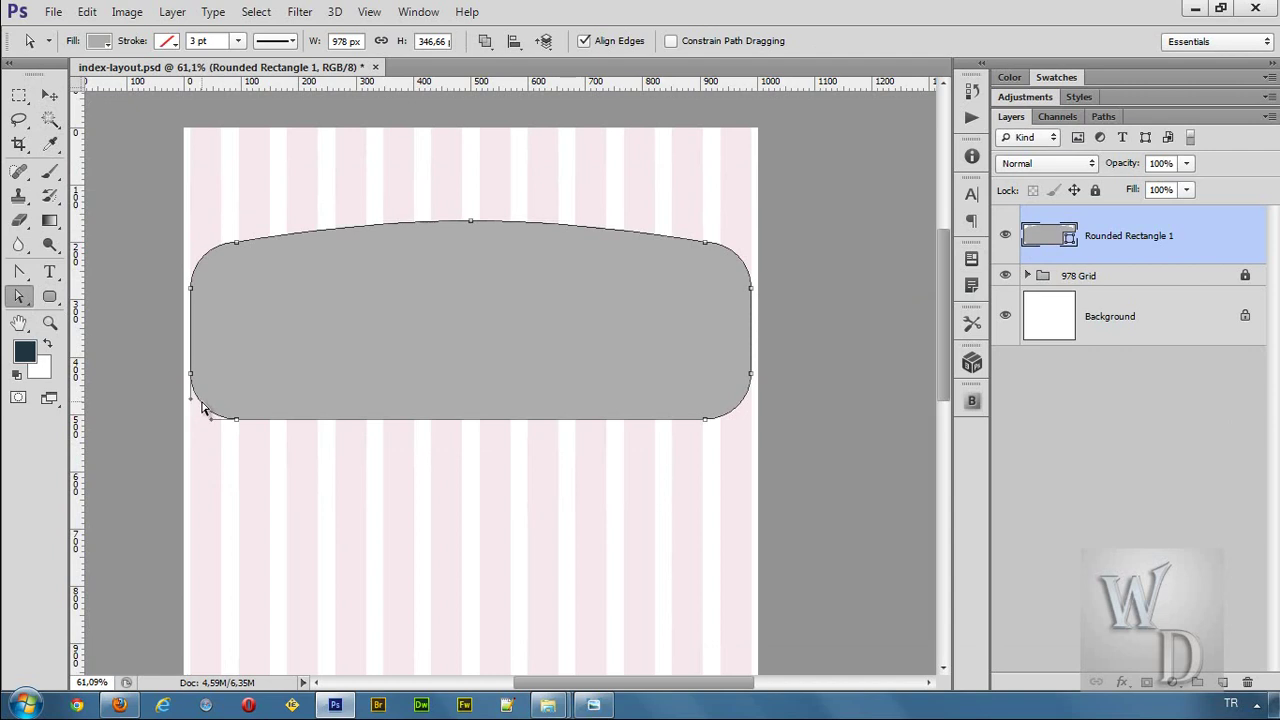
scroll(249, 437, up, 5)
drag(226, 440, 429, 480)
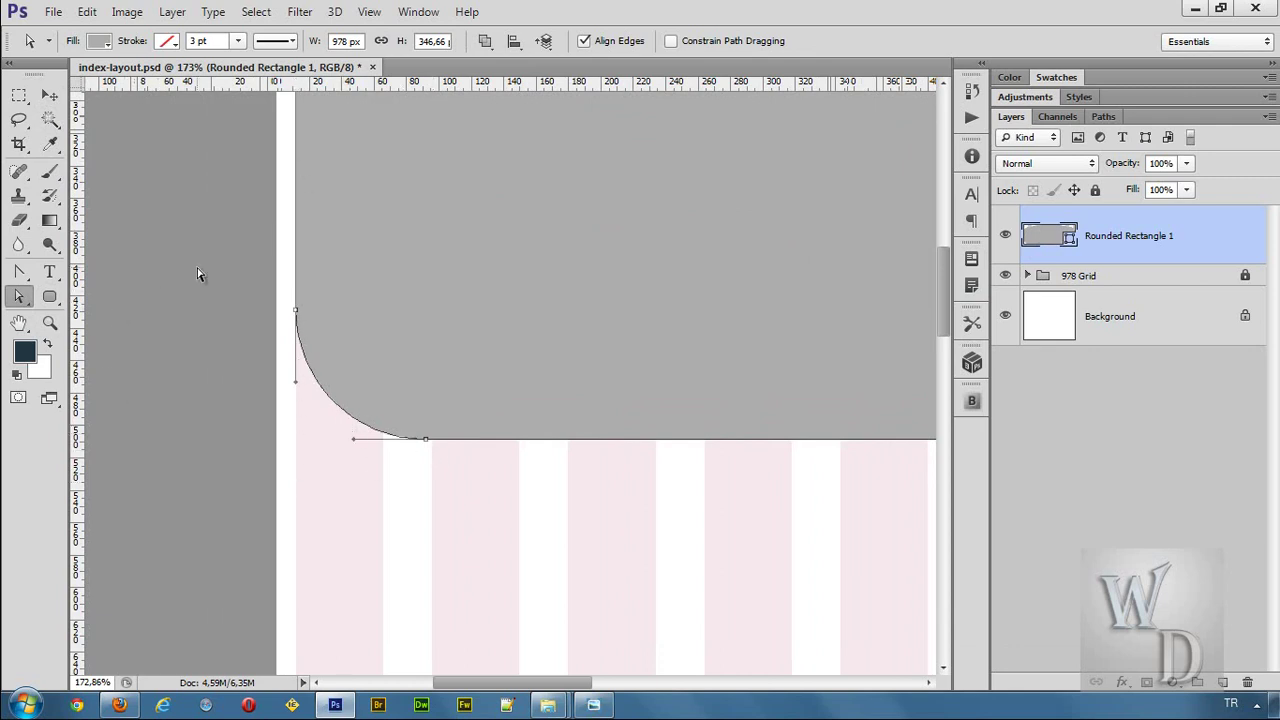
key(ctrl+semicolon)
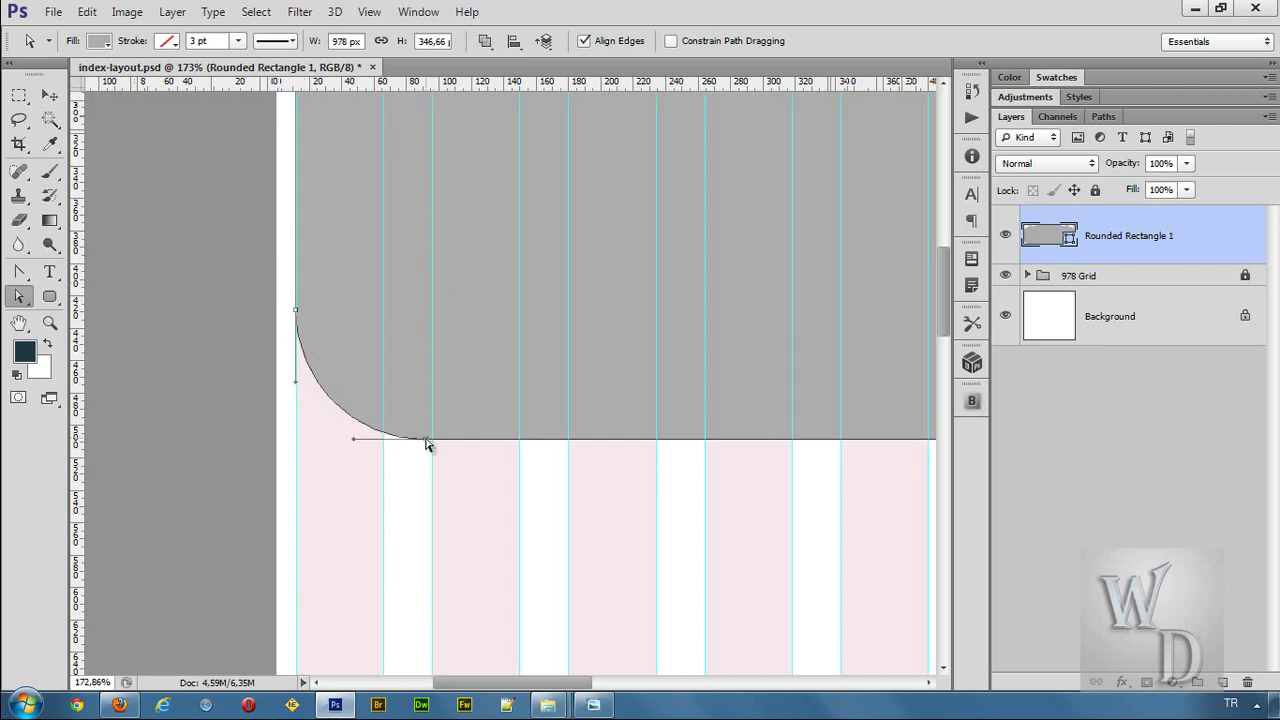
drag(425, 438, 300, 431)
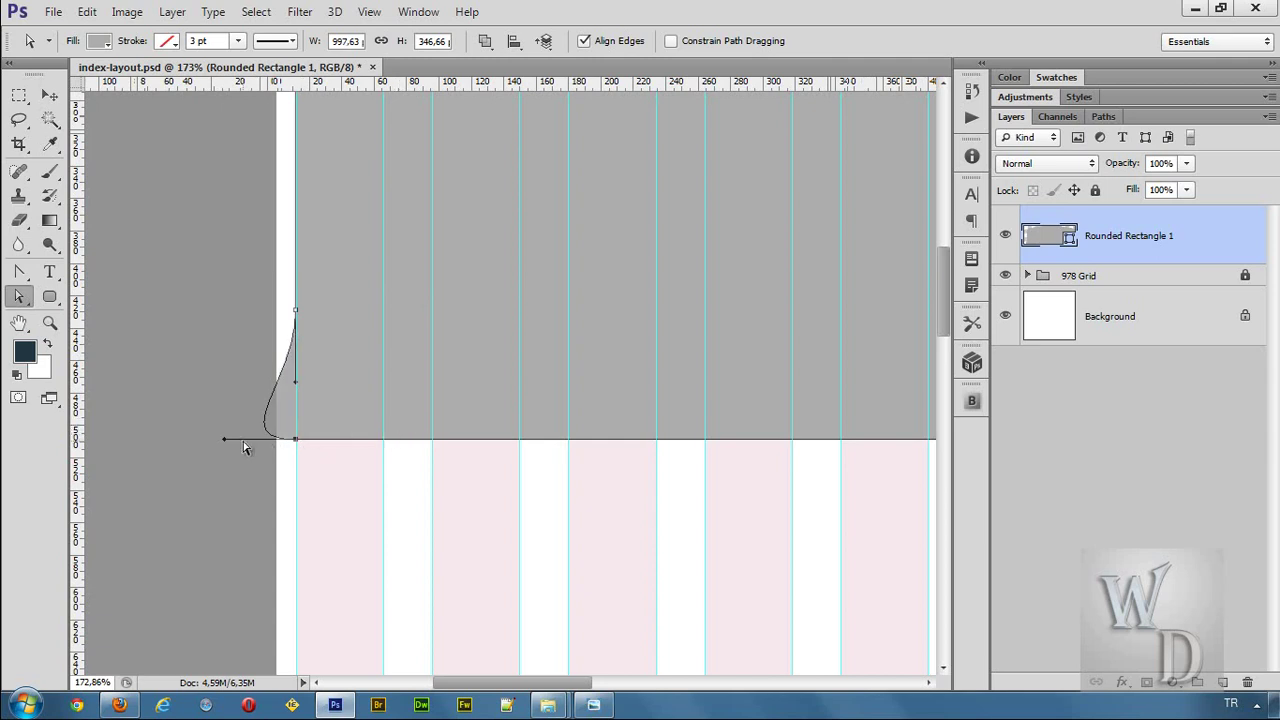
drag(224, 441, 298, 445)
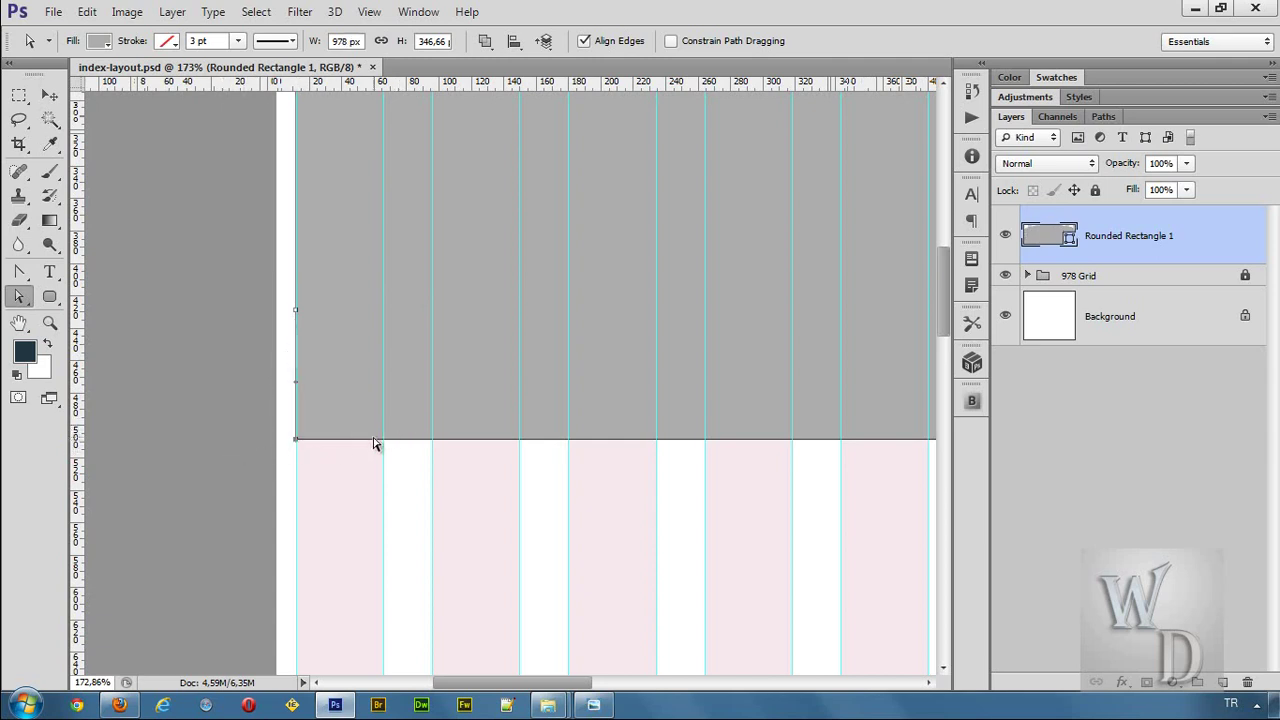
Square off the shape's lower-right corner by moving its bottom anchor point to the outermost guide and collapsing its handle
scroll(500, 425, down, 2)
drag(743, 414, 174, 420)
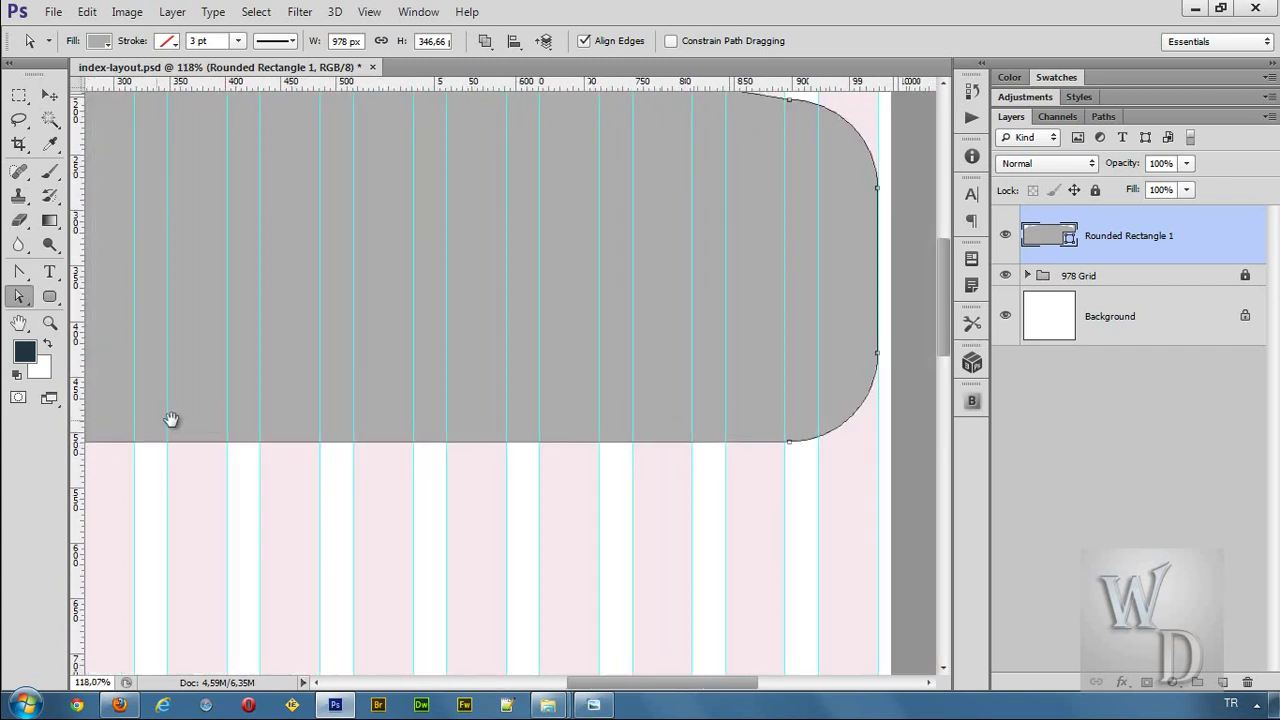
drag(689, 429, 486, 443)
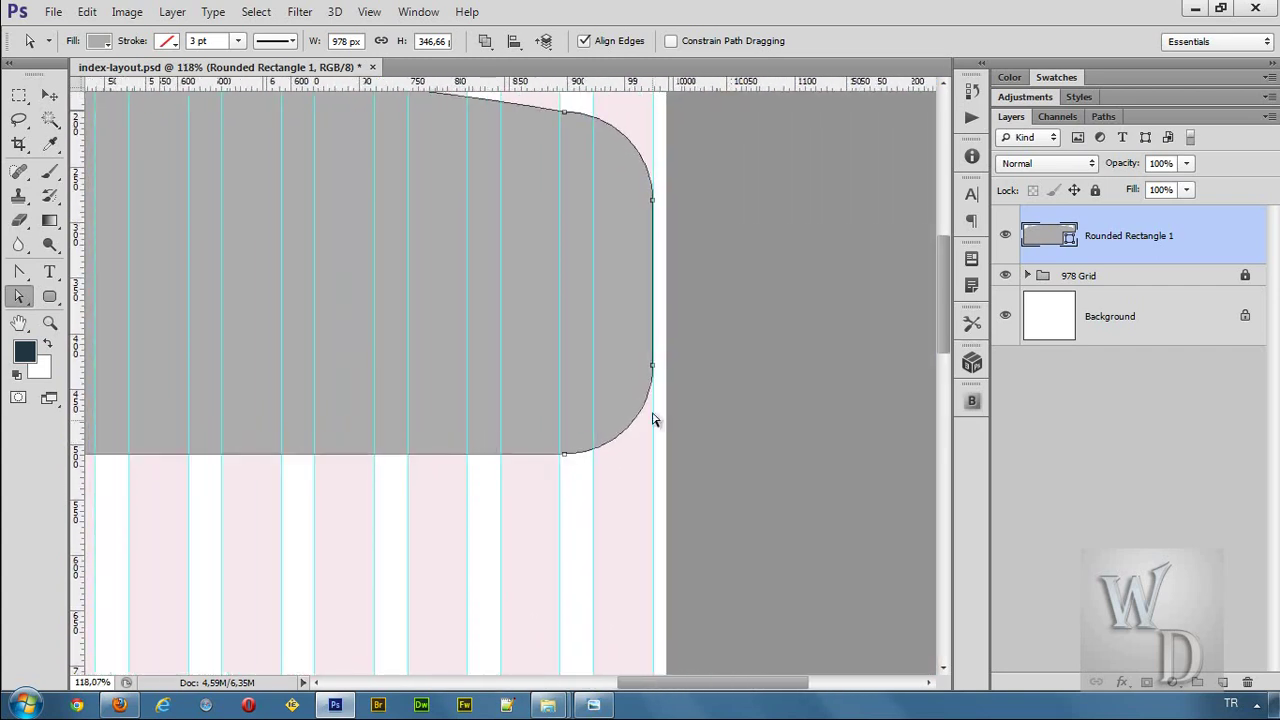
click(566, 455)
drag(564, 453, 644, 454)
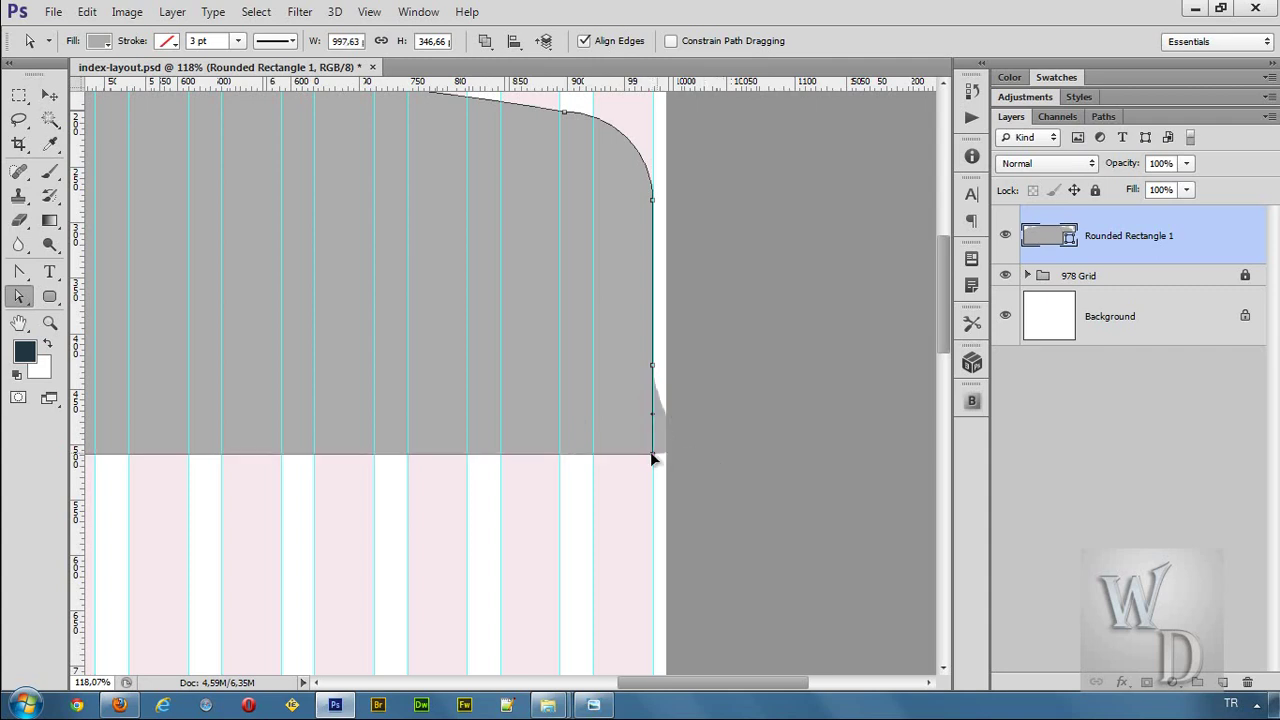
Raise the top edge's middle anchor point until the shape is about 353 px high
scroll(591, 449, down, 4)
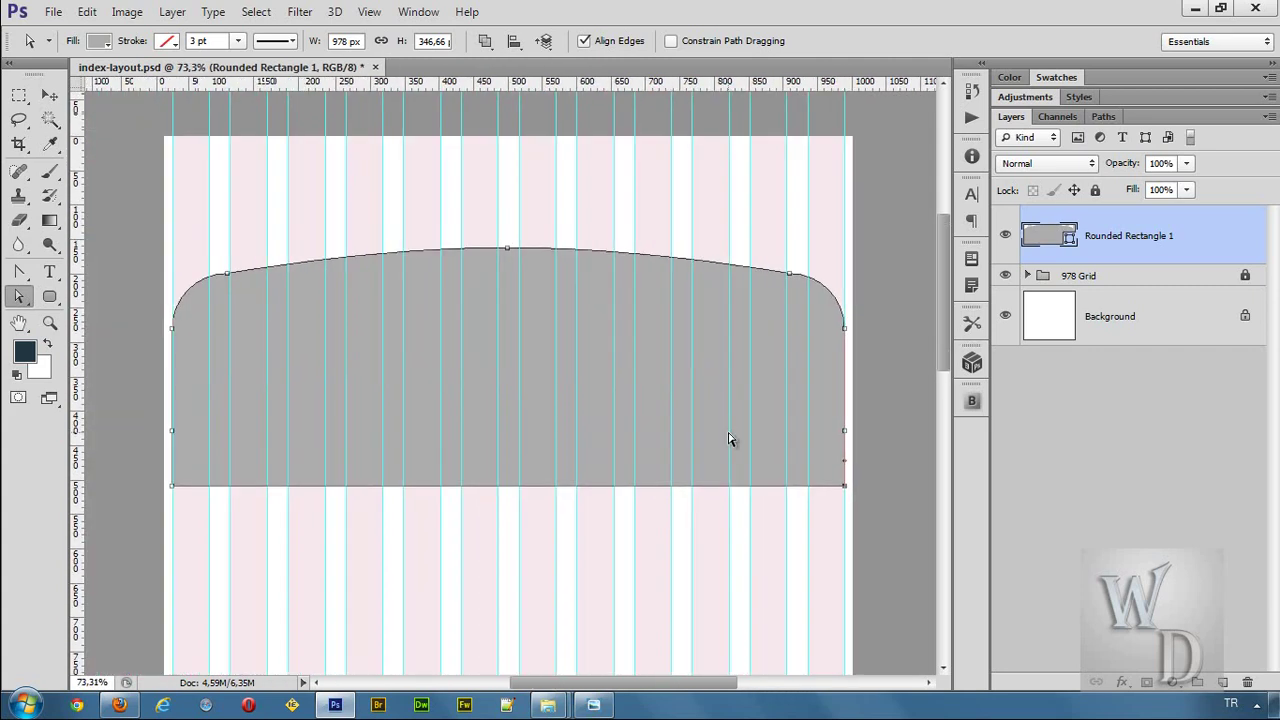
click(508, 249)
key(Up)
key(Up)
key(Up)
key(Up)
key(Up)
key(Up)
key(Up)
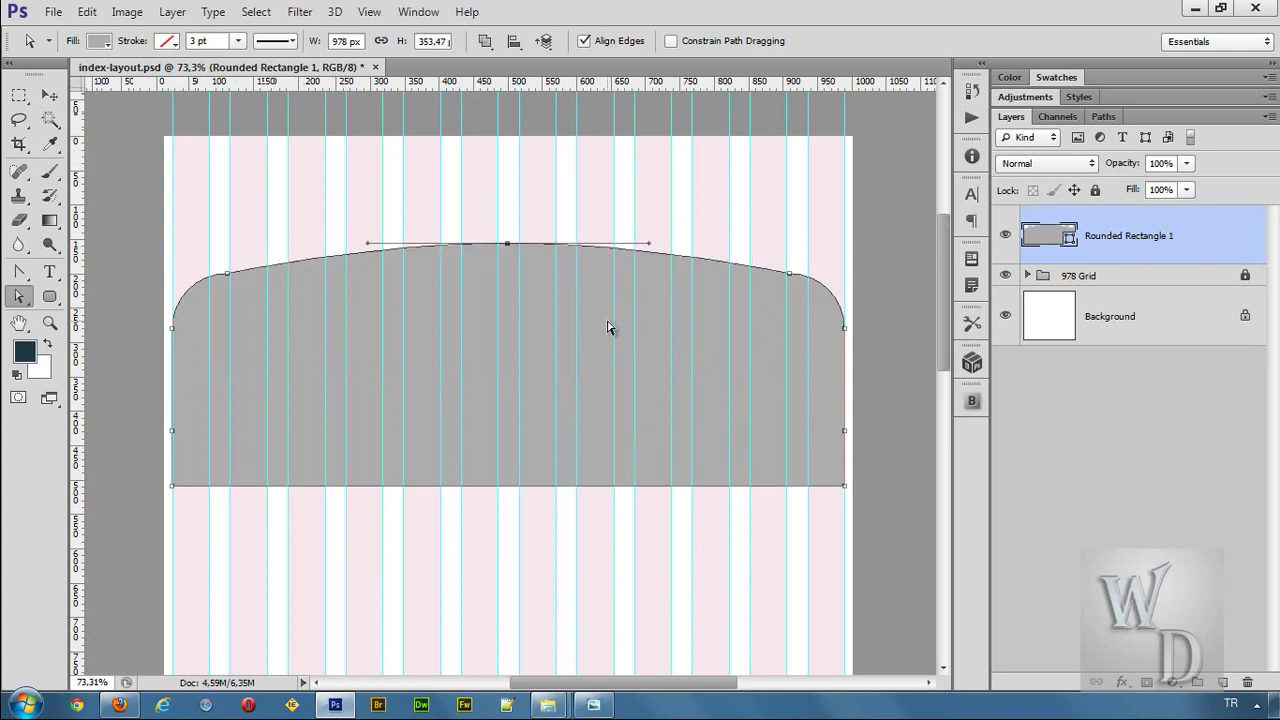
Angle the outer direction handles of the upper-left and upper-right anchor points downward to blend both corners smoothly into the arch
alt+scroll(202, 300, up, 5)
click(288, 278)
drag(240, 277, 222, 290)
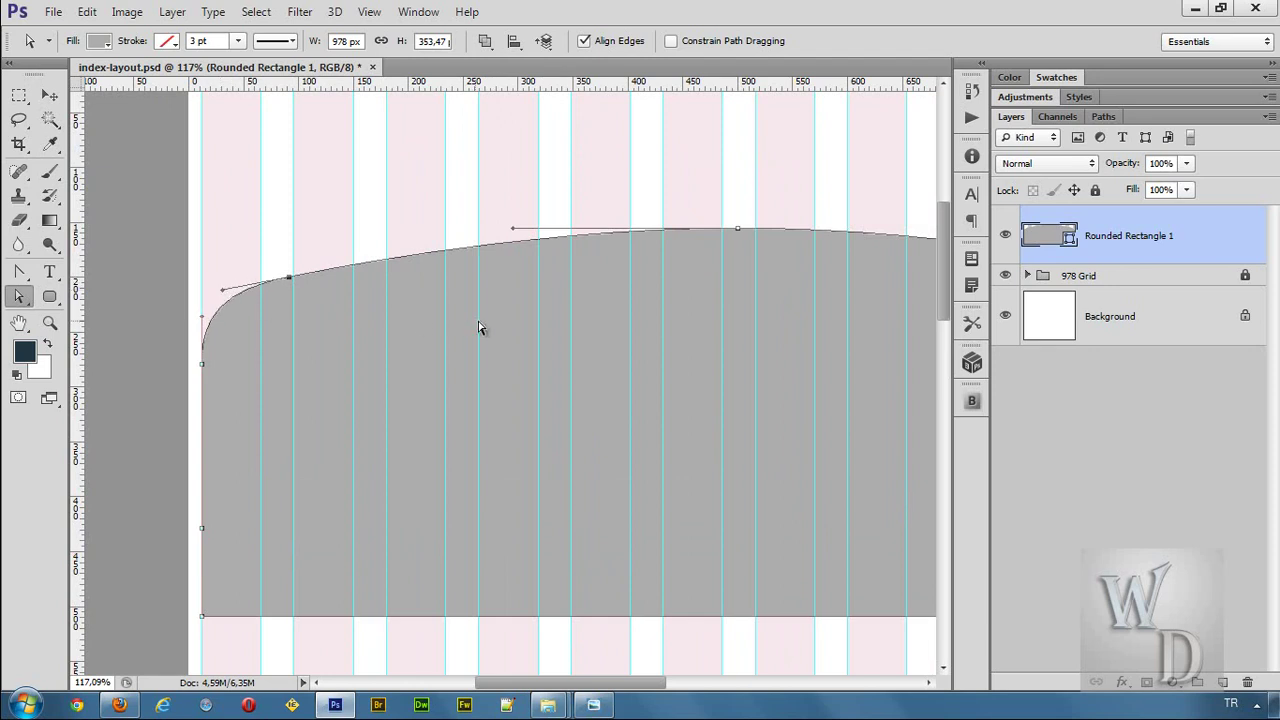
drag(774, 317, 377, 314)
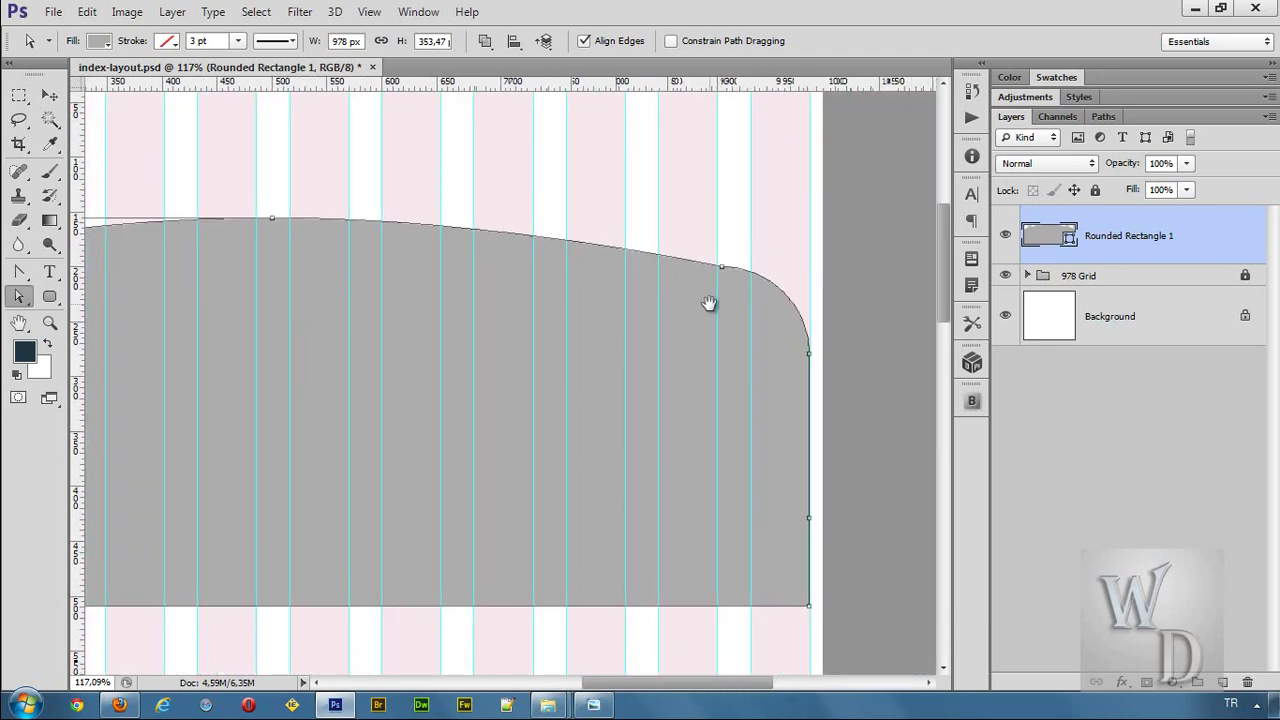
click(725, 269)
drag(769, 268, 782, 284)
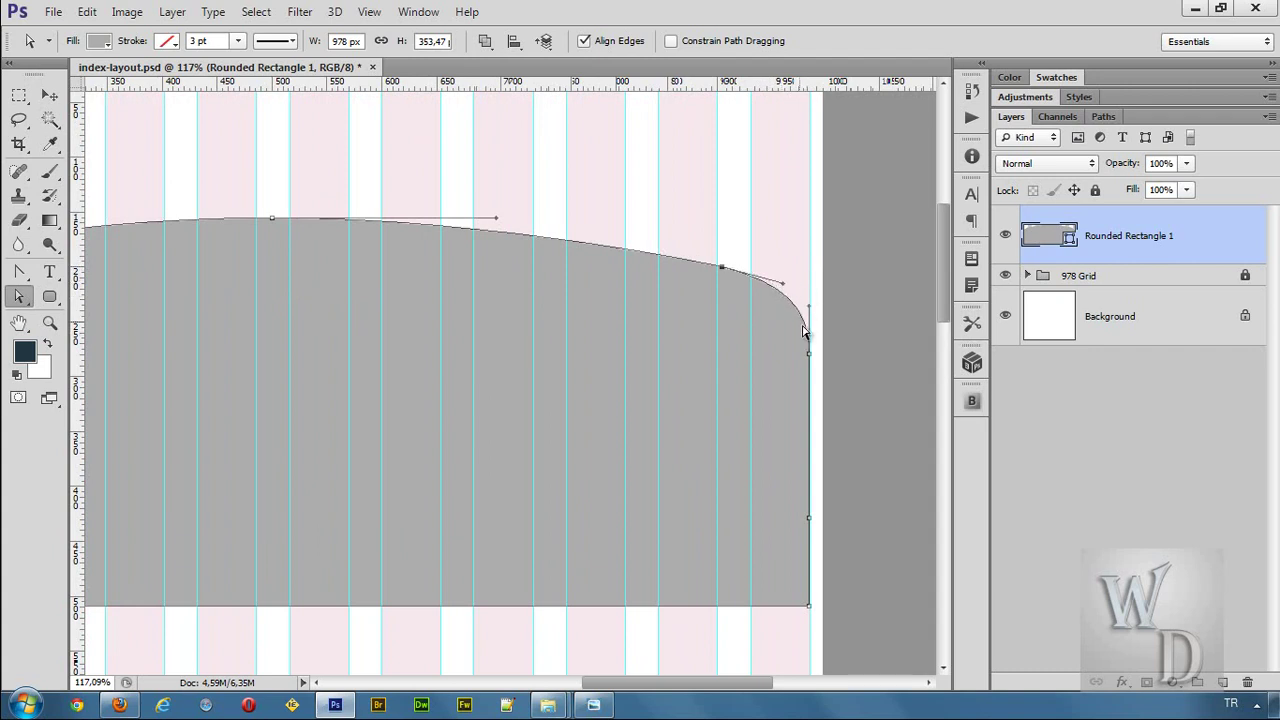
Lower the arch's middle anchor point until the shape is about 346 px high
drag(286, 304, 634, 297)
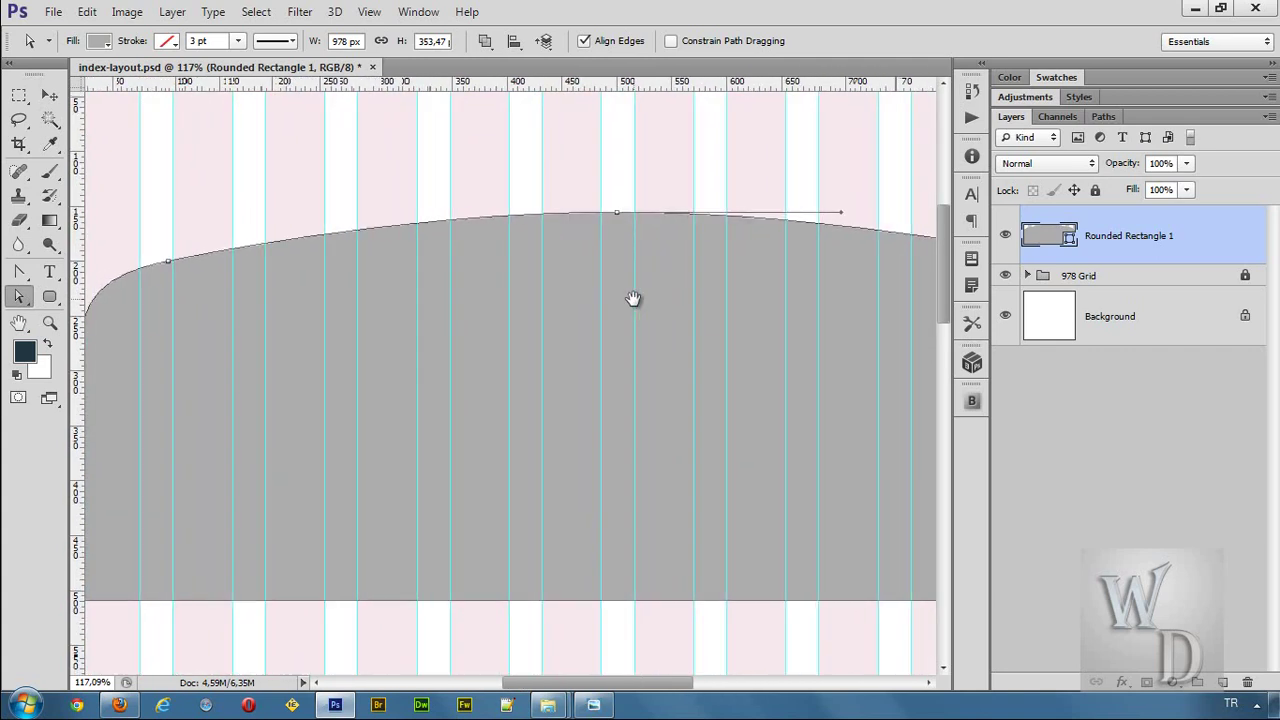
click(617, 213)
key(Down)
key(Down)
key(Down)
key(Down)
key(Down)
key(Down)
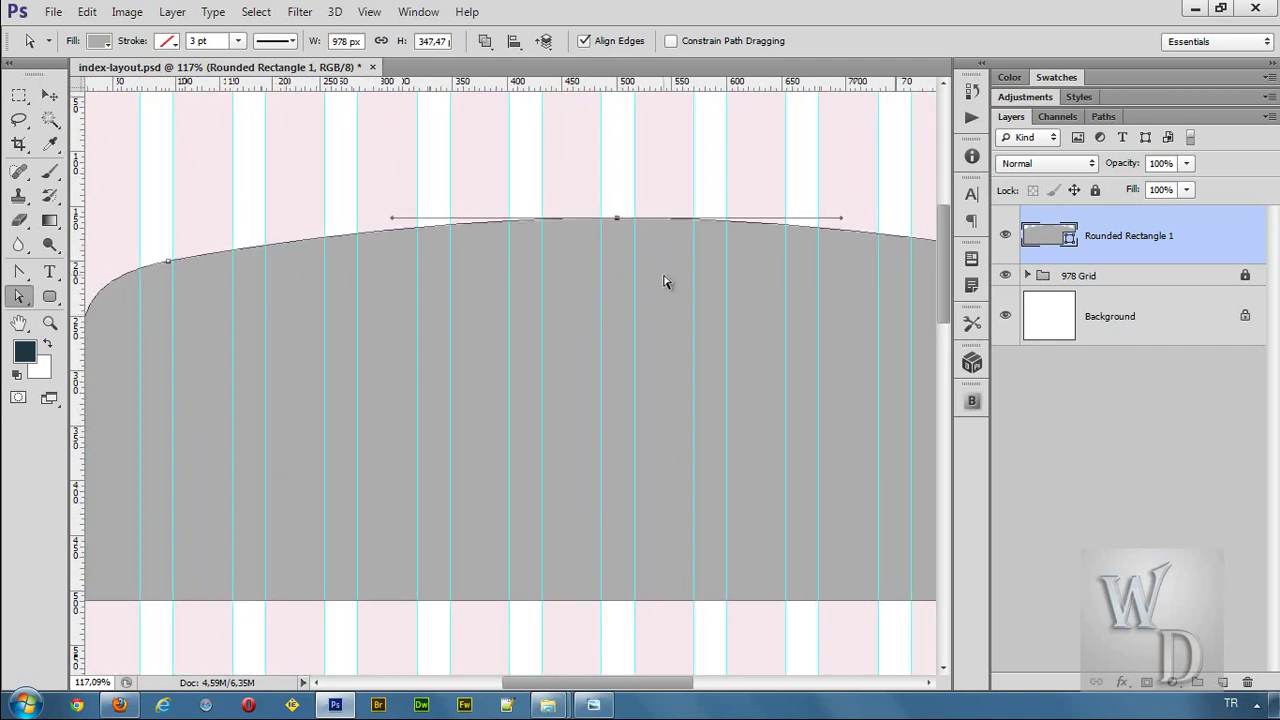
key(Down)
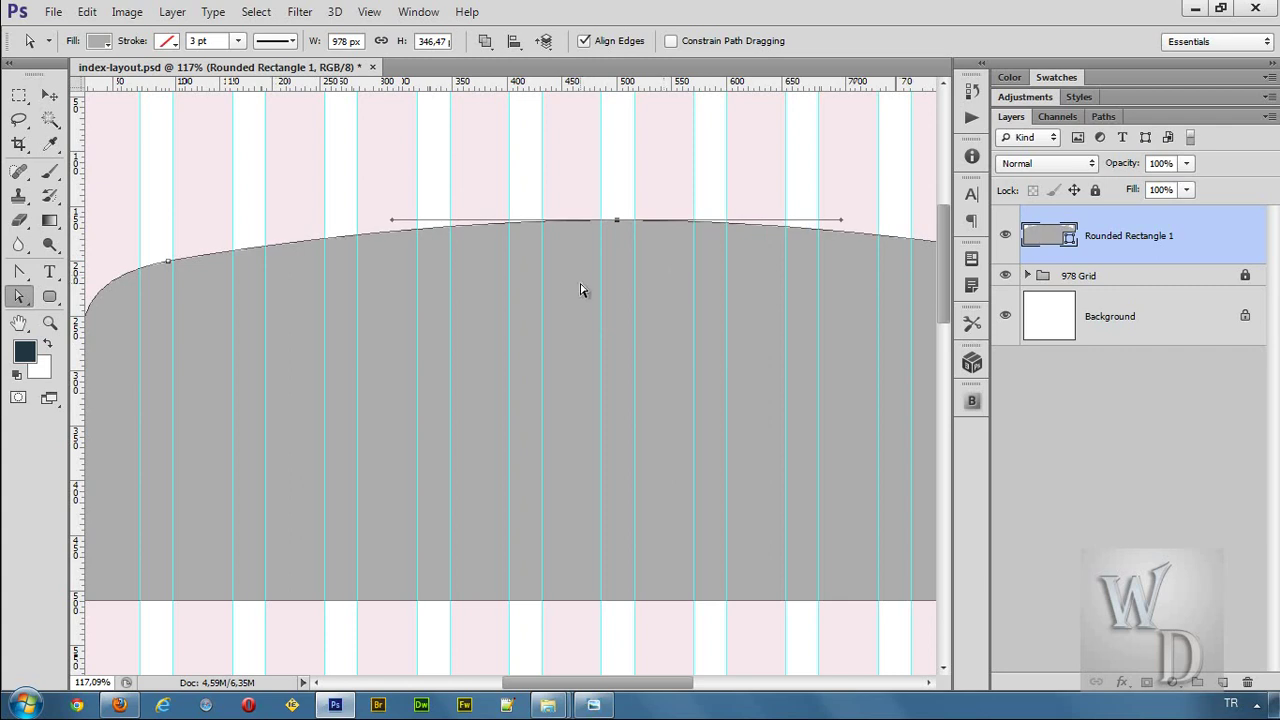
key(v)
Select both bottom corner anchor points and move them down until the shape is about 1256 px high
scroll(417, 309, down, 4)
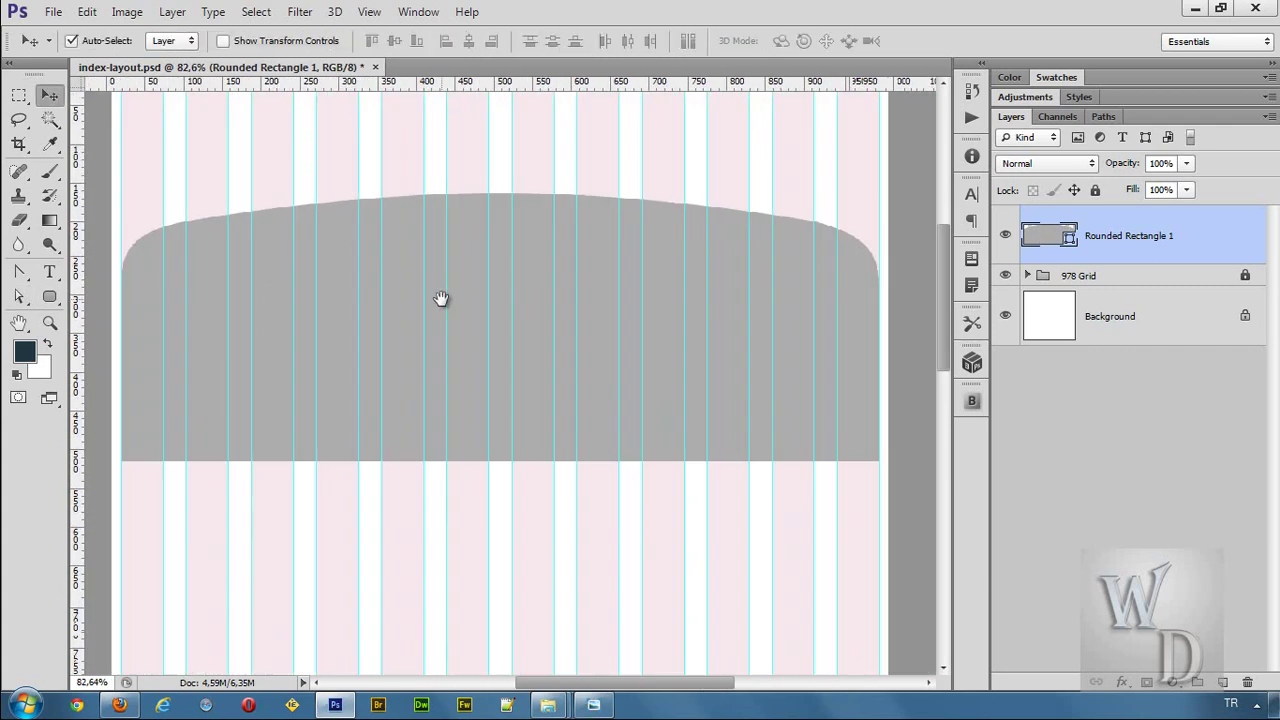
drag(441, 298, 420, 279)
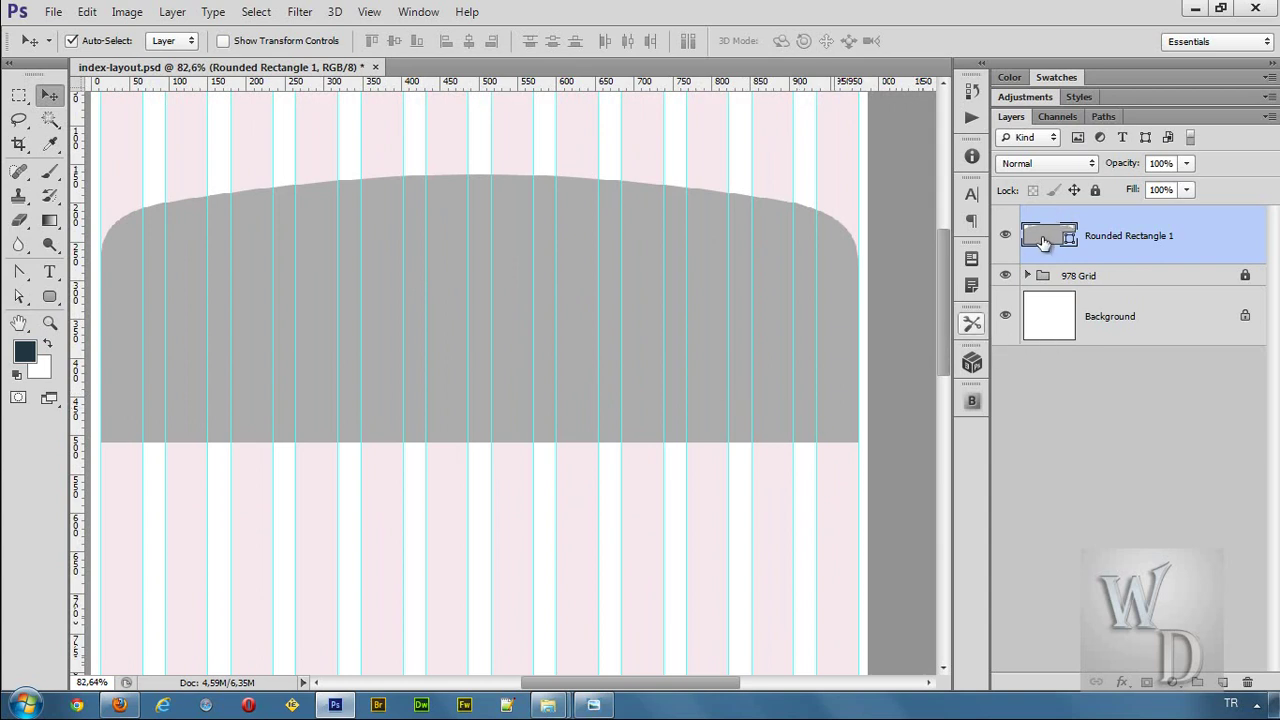
scroll(334, 351, down, 1)
scroll(681, 426, down, 3)
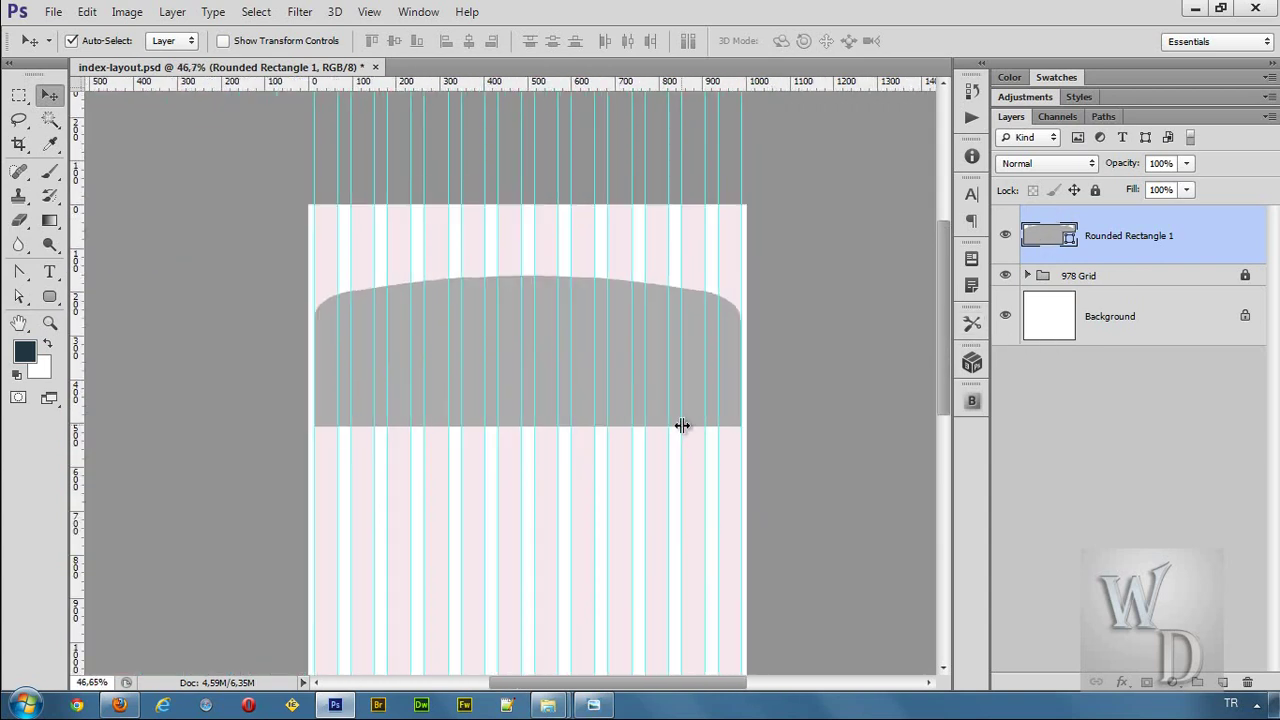
scroll(643, 471, down, 2)
scroll(569, 440, up, 4)
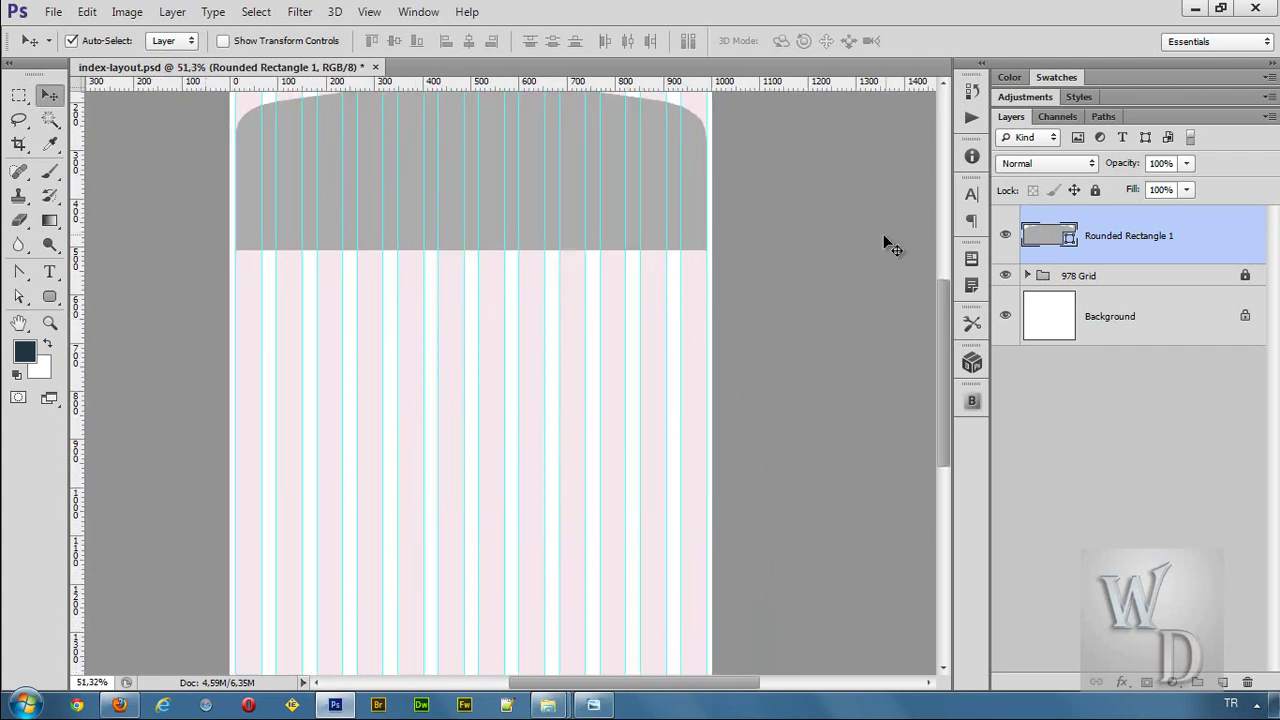
click(18, 296)
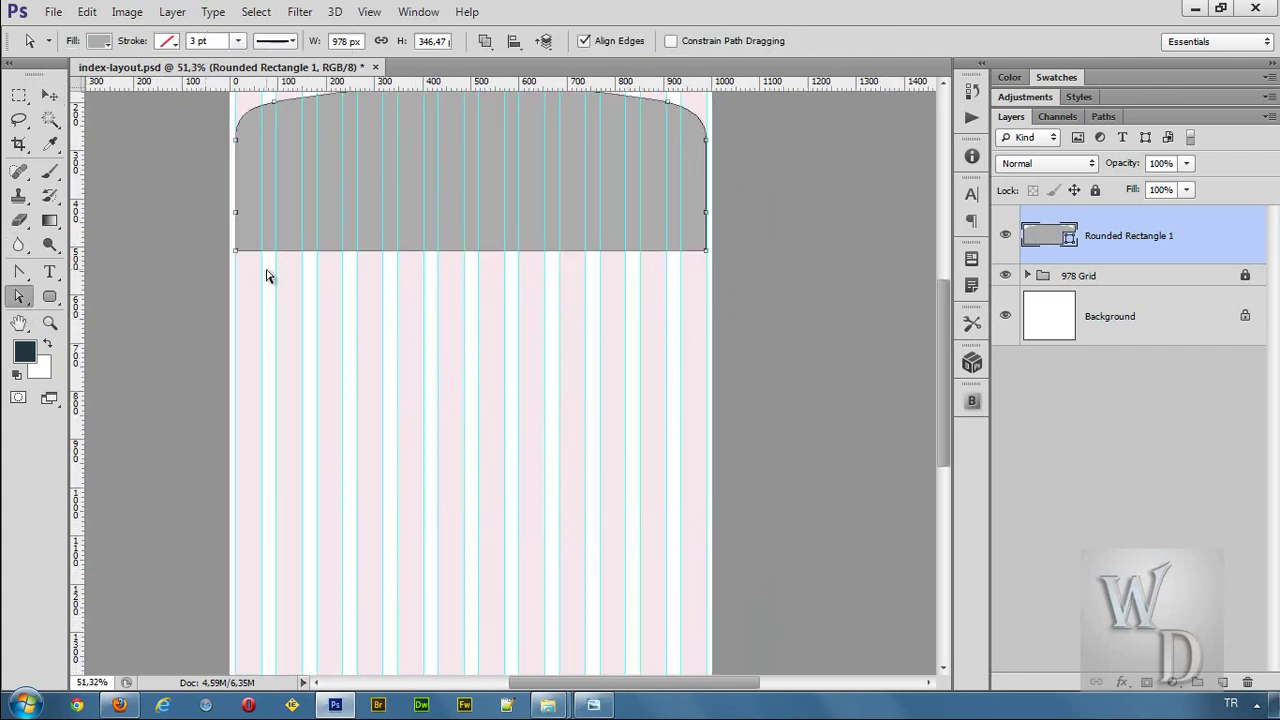
drag(757, 240, 175, 325)
key(shift+Down)
key(shift+Down)
key(shift+Down)
key(shift+Down)
key(shift+Down)
key(shift+Down)
key(shift+Down)
key(shift+Down)
key(shift+Down)
key(shift+Down)
key(shift+Down)
key(shift+Down)
key(shift+Down)
key(shift+Down)
key(shift+Down)
key(shift+Down)
key(shift+Down)
key(shift+Down)
key(shift+Down)
key(shift+Down)
key(shift+Down)
key(shift+Down)
key(shift+Down)
key(shift+Down)
key(shift+Down)
key(shift+Down)
key(shift+Down)
key(shift+Down)
key(shift+Down)
key(shift+Down)
key(shift+Down)
key(shift+Down)
key(shift+Down)
key(shift+Down)
key(shift+Down)
key(shift+Down)
key(shift+Down)
key(shift+Down)
key(shift+Down)
key(shift+Down)
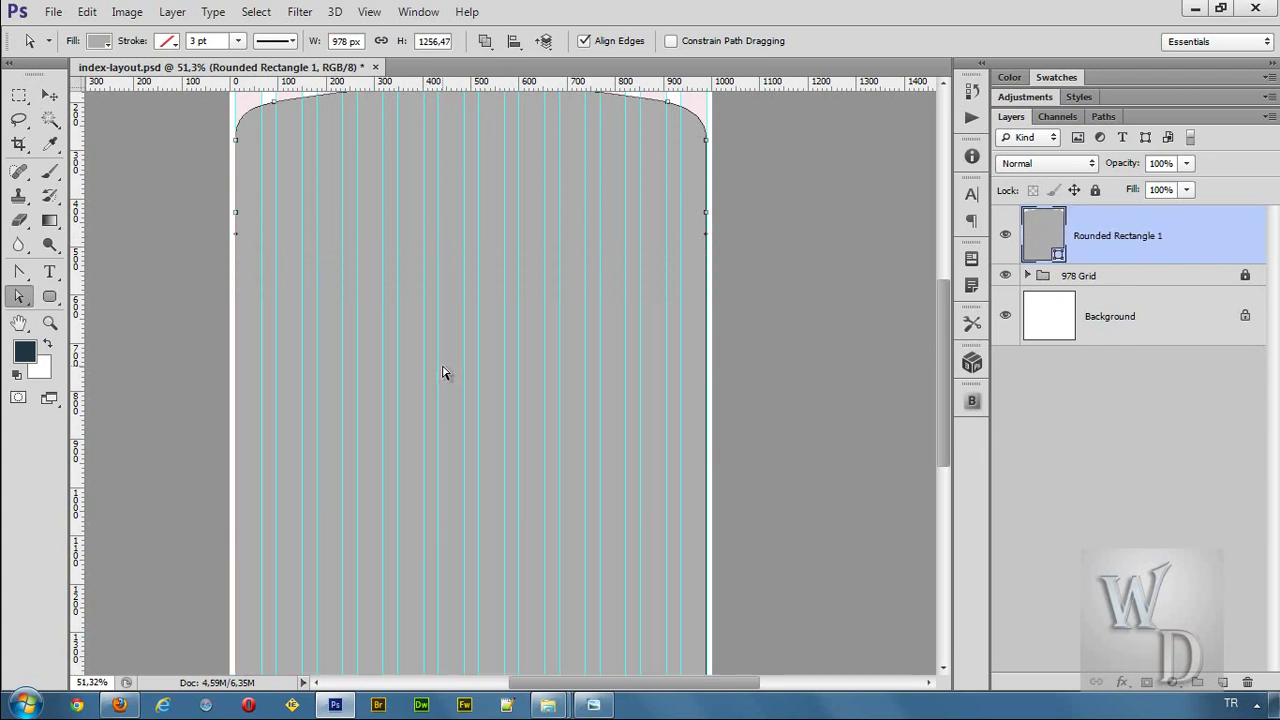
scroll(485, 372, down, 2)
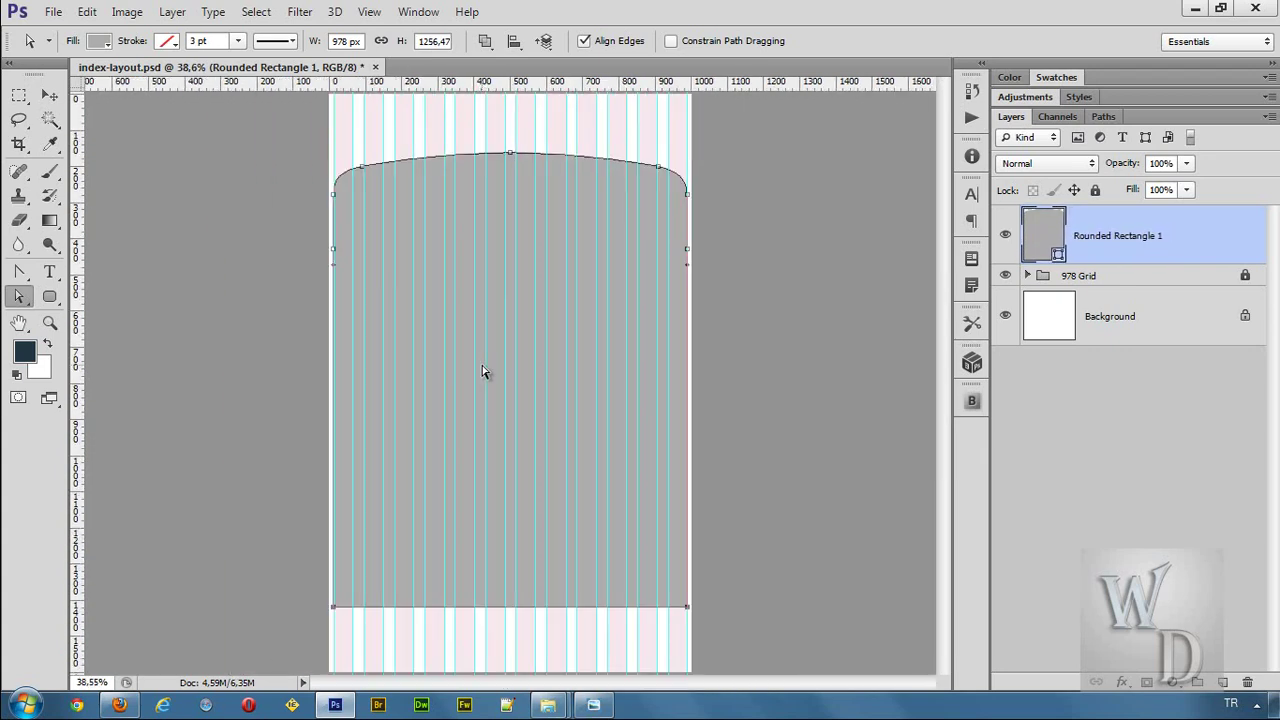
scroll(656, 416, down, 2)
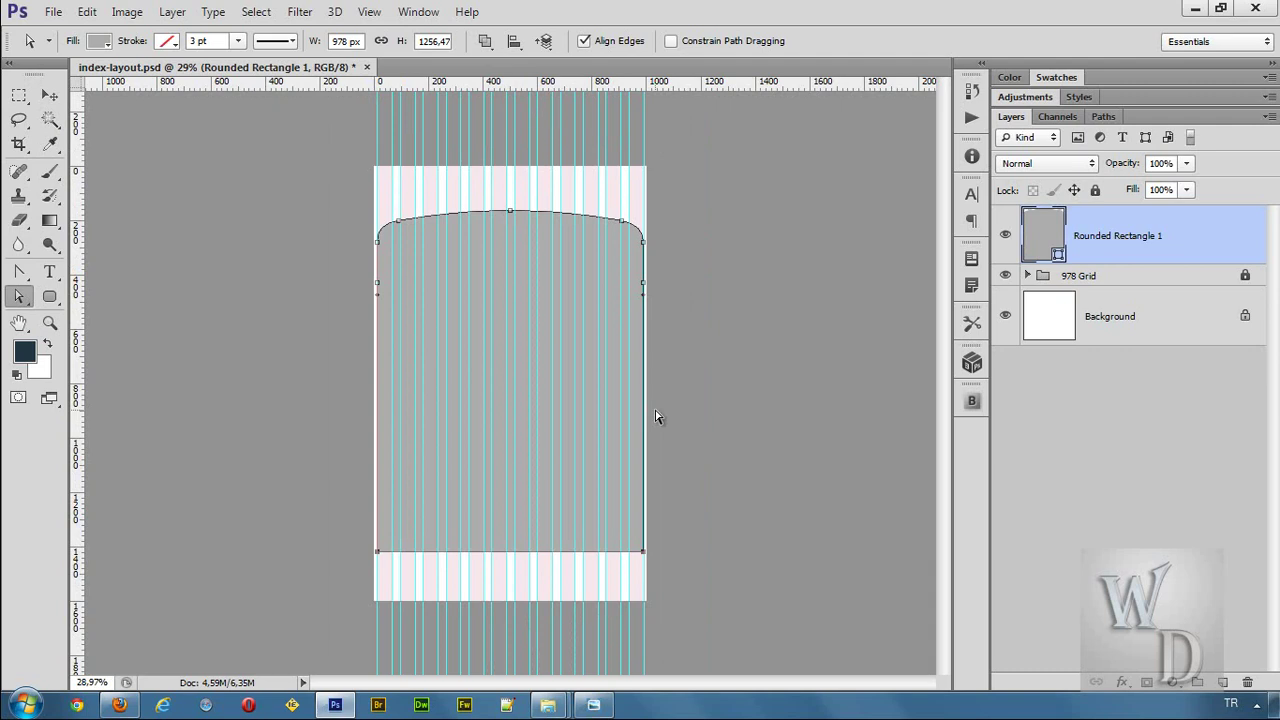
key(shift+Up)
key(shift+Down)
Raise the arch's middle anchor point until the shape is about 1264 px high
key(ctrl+1)
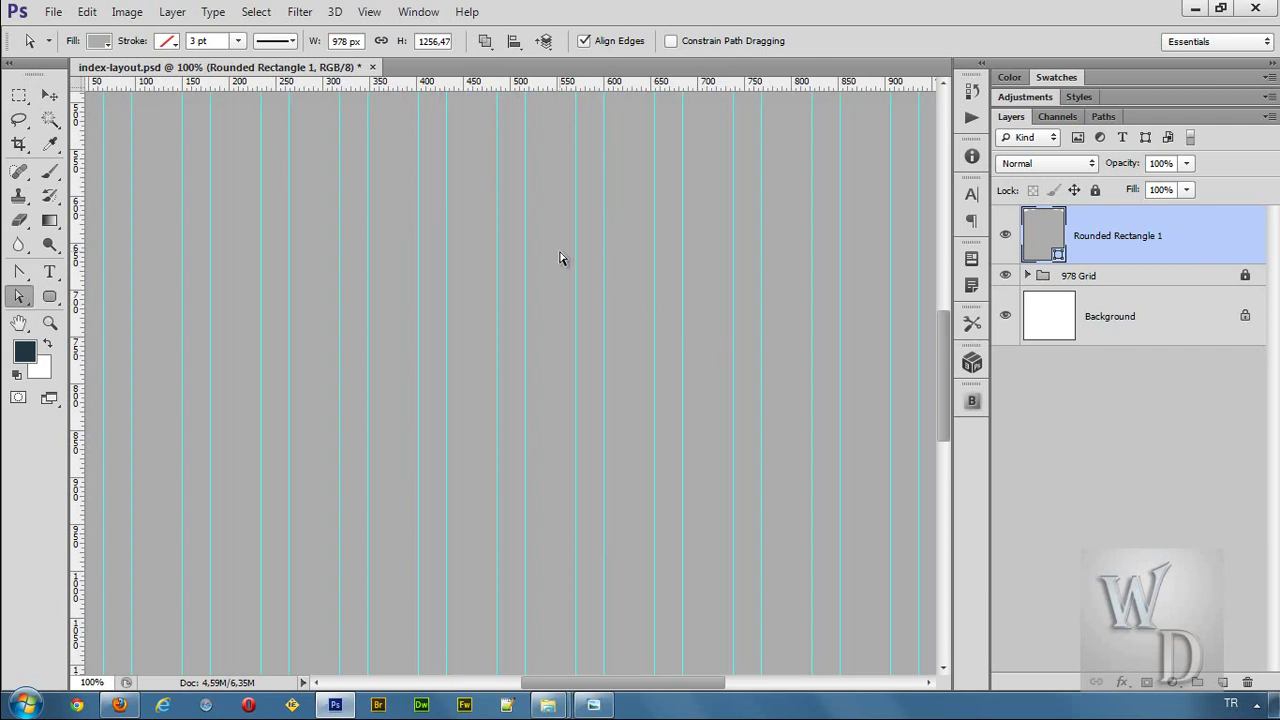
drag(586, 280, 614, 466)
scroll(614, 466, up, 3)
drag(563, 357, 491, 377)
scroll(717, 406, down, 2)
scroll(816, 451, down, 2)
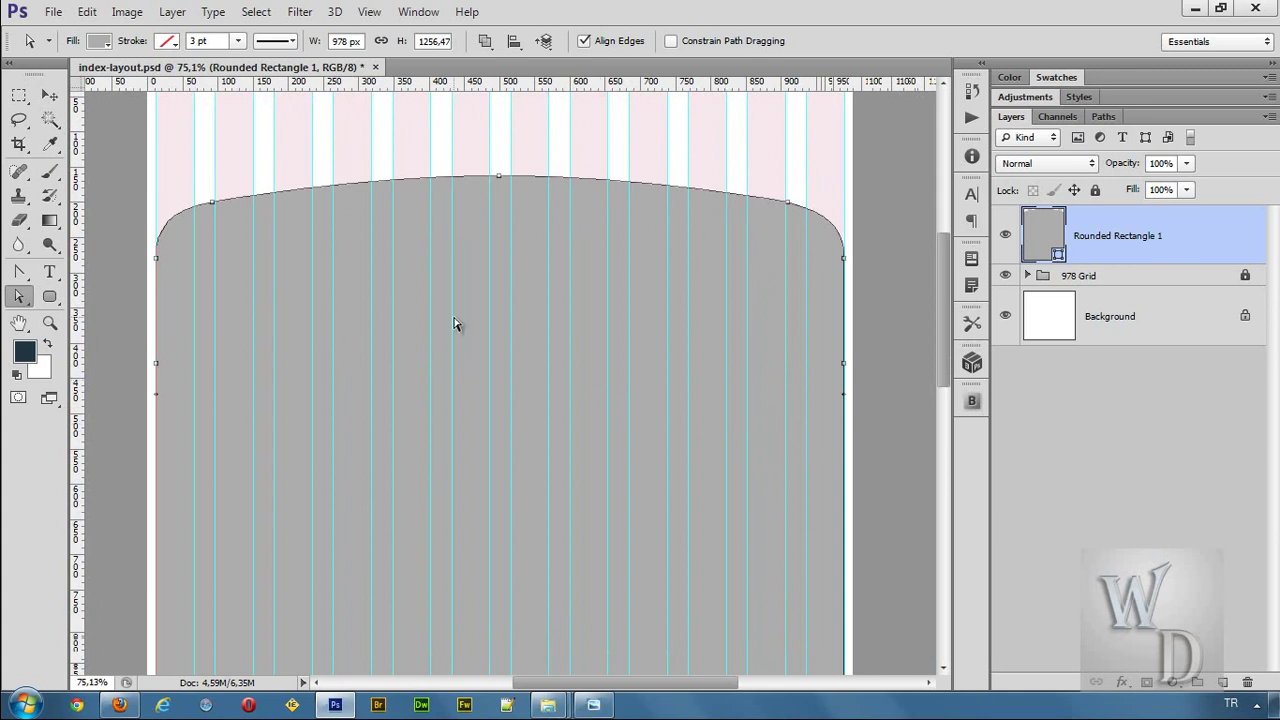
click(499, 177)
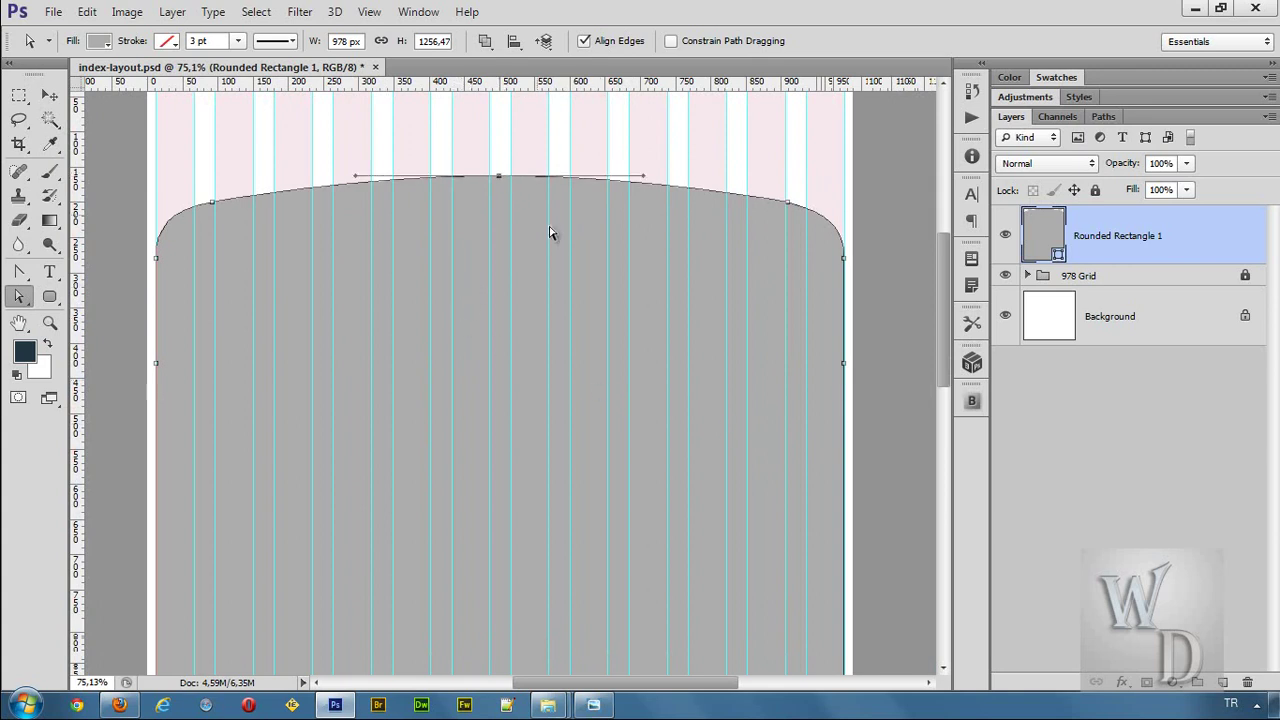
key(Up)
key(Up)
key(Up)
key(Up)
key(Up)
key(Up)
key(Up)
key(Up)
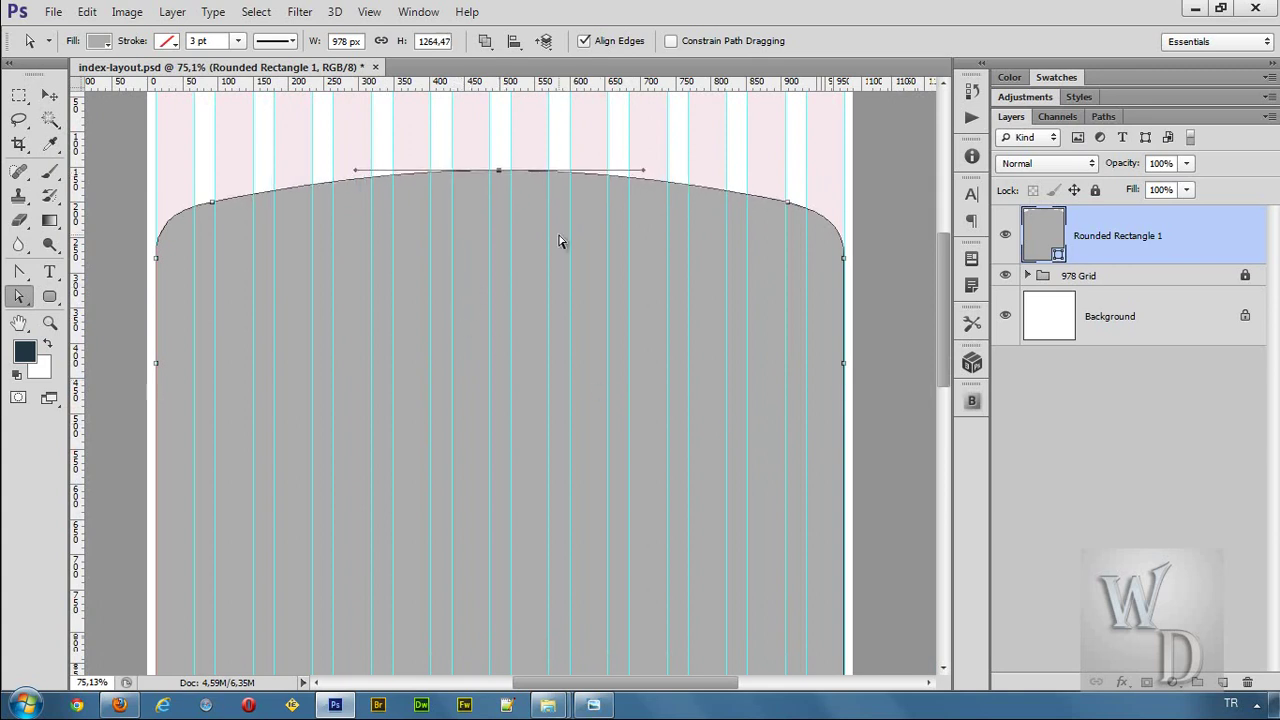
Nudge the arch's middle anchor point up until the shape is about 1268 px high
key(Up)
key(Up)
key(Up)
key(Up)
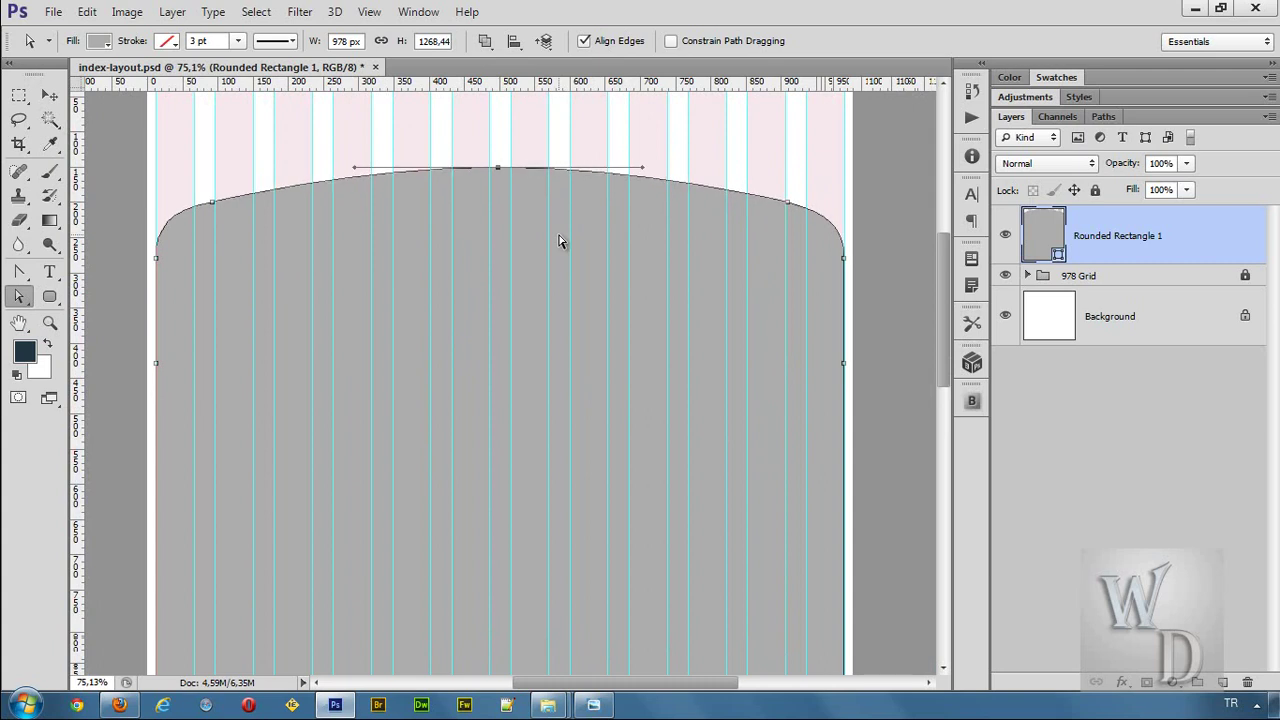
key(v)
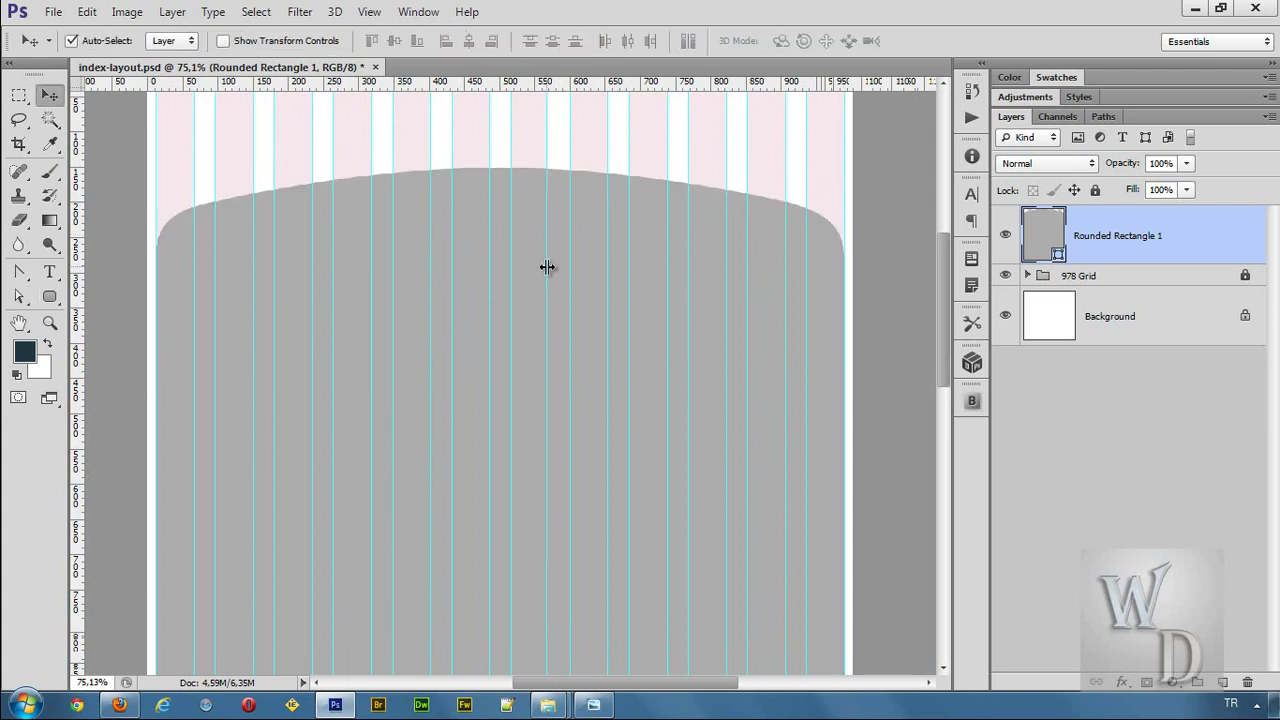
double_click(1032, 248)
drag(720, 370, 956, 340)
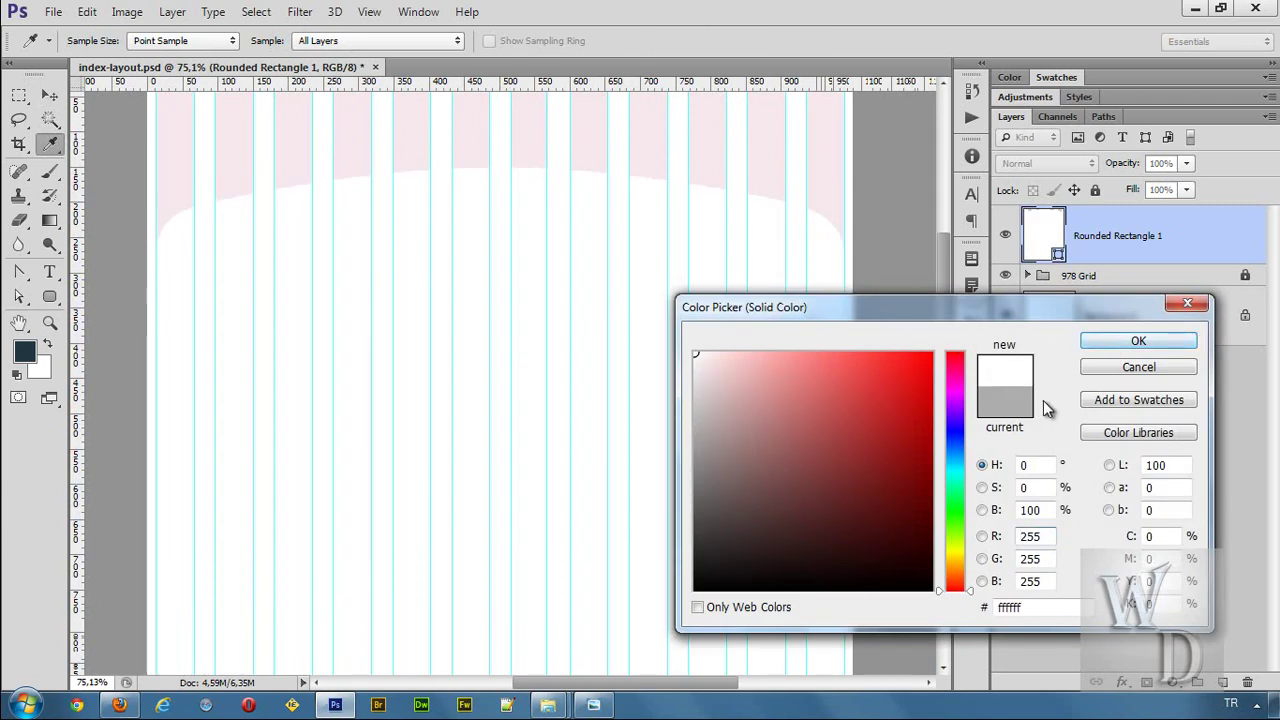
click(1138, 367)
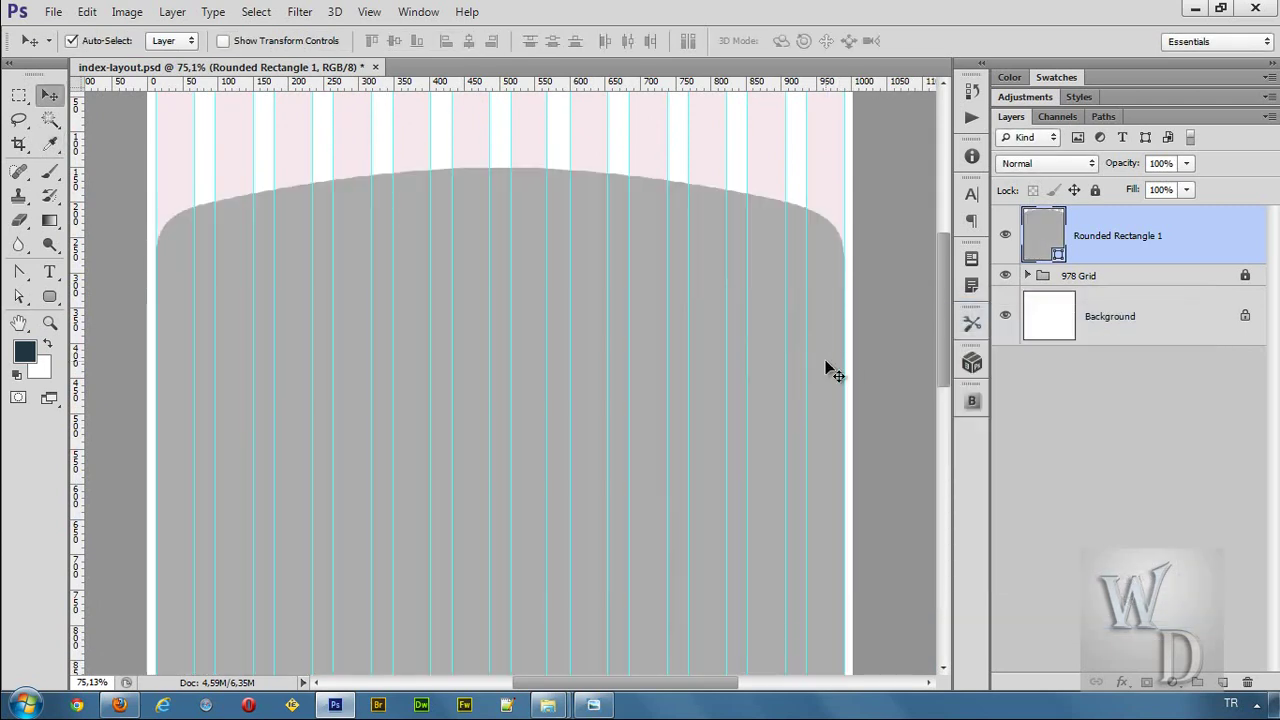
Hide the guides, check the container shape from top to bottom, and save the layout document
key(ctrl+semicolon)
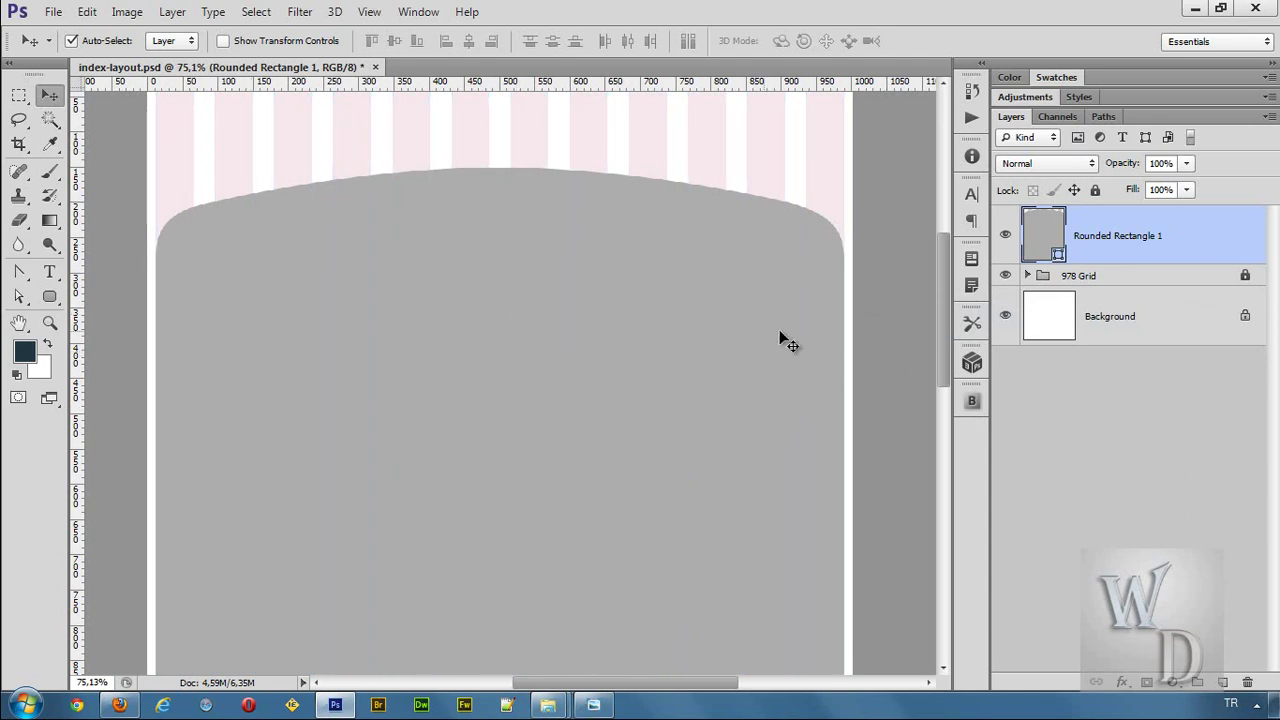
scroll(700, 340, down, 2)
scroll(460, 375, down, 4)
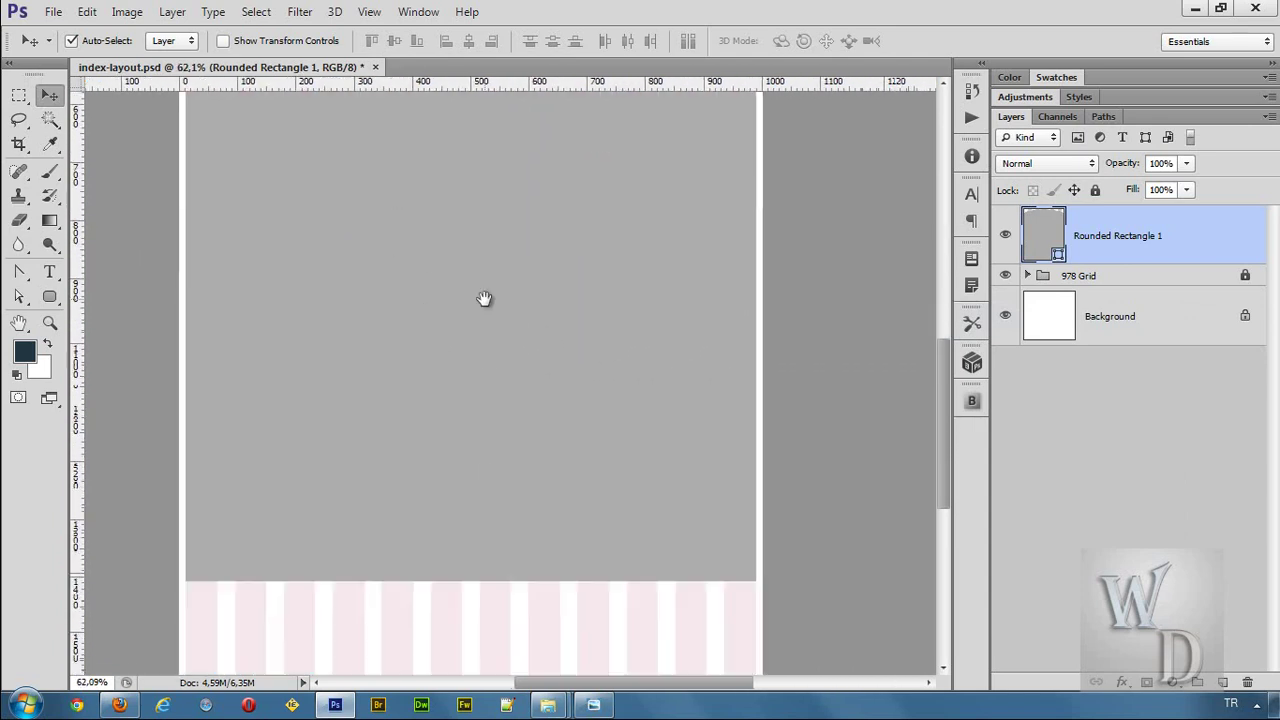
drag(484, 301, 514, 526)
scroll(517, 394, up, 3)
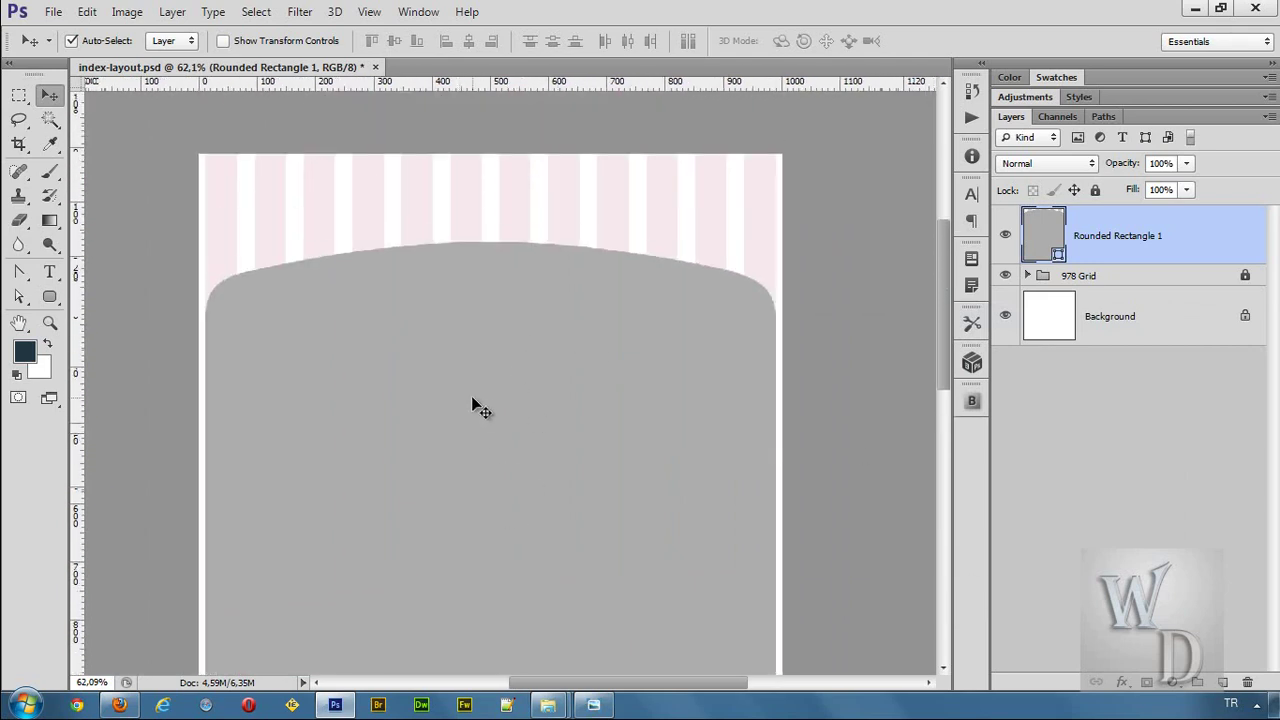
key(ctrl+s)
Switch to Windows Photo Viewer to examine the reference design in index-layout.jpg
scroll(466, 497, down, 3)
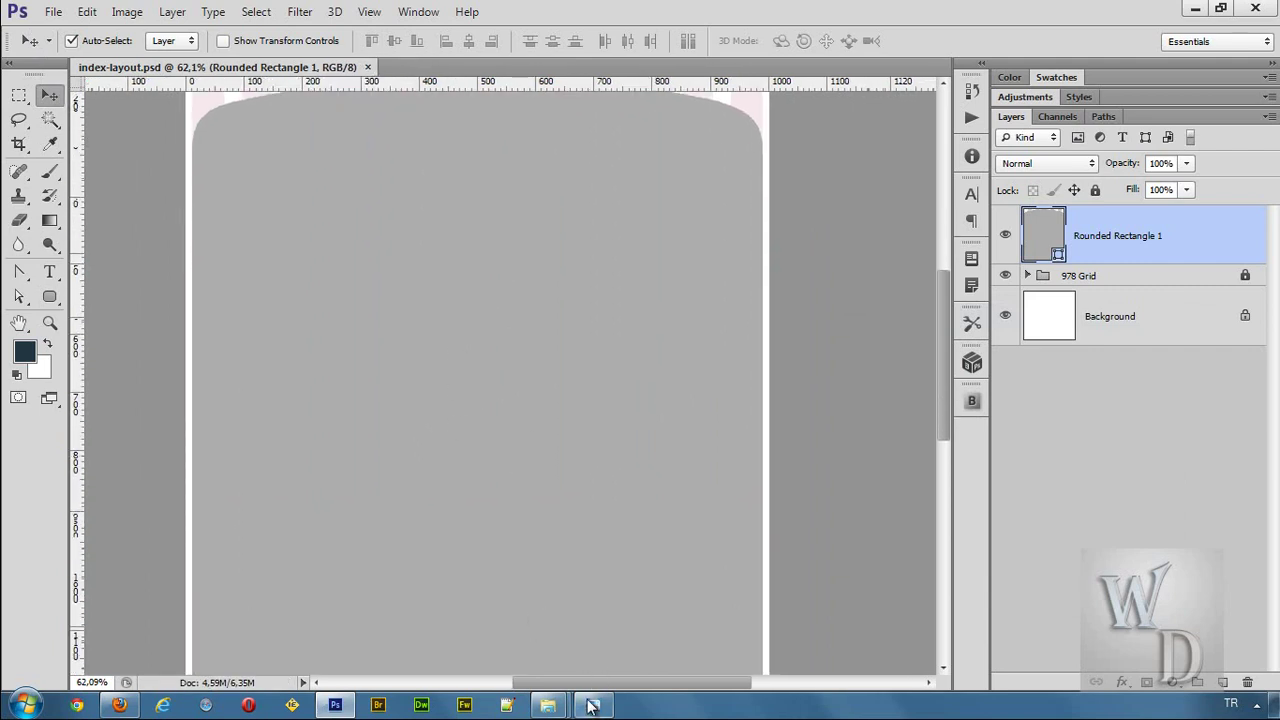
click(593, 705)
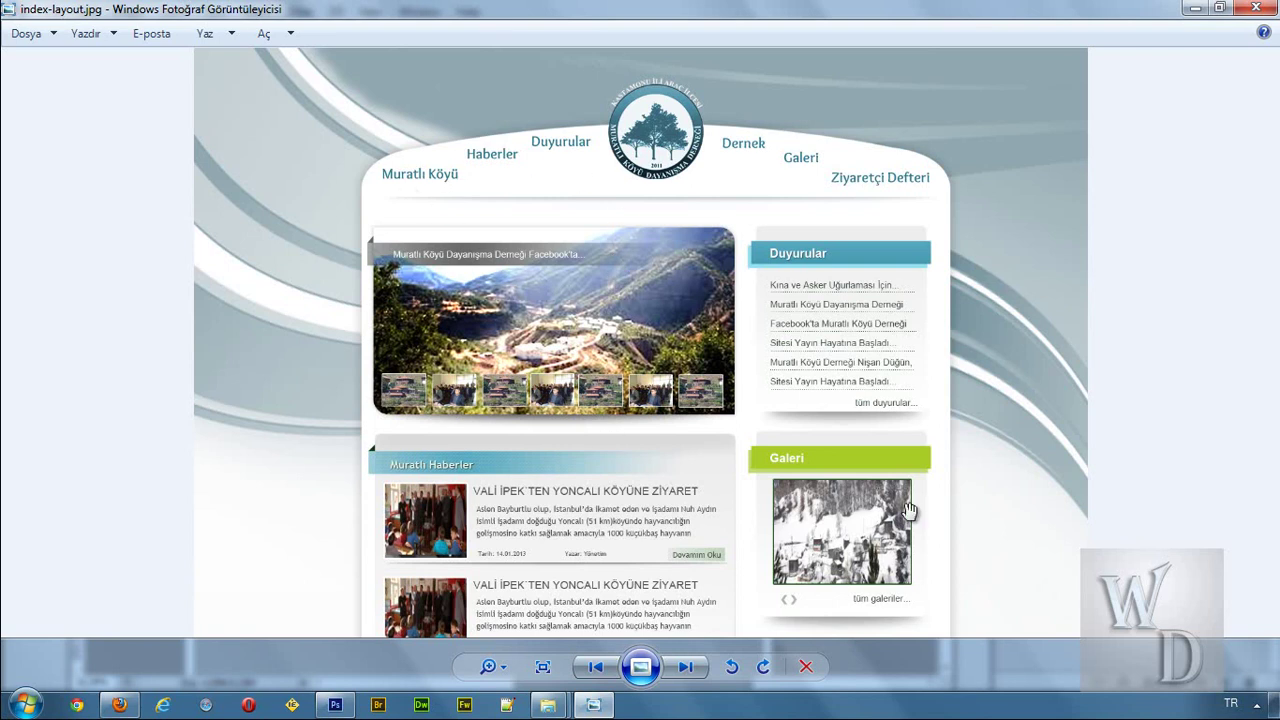